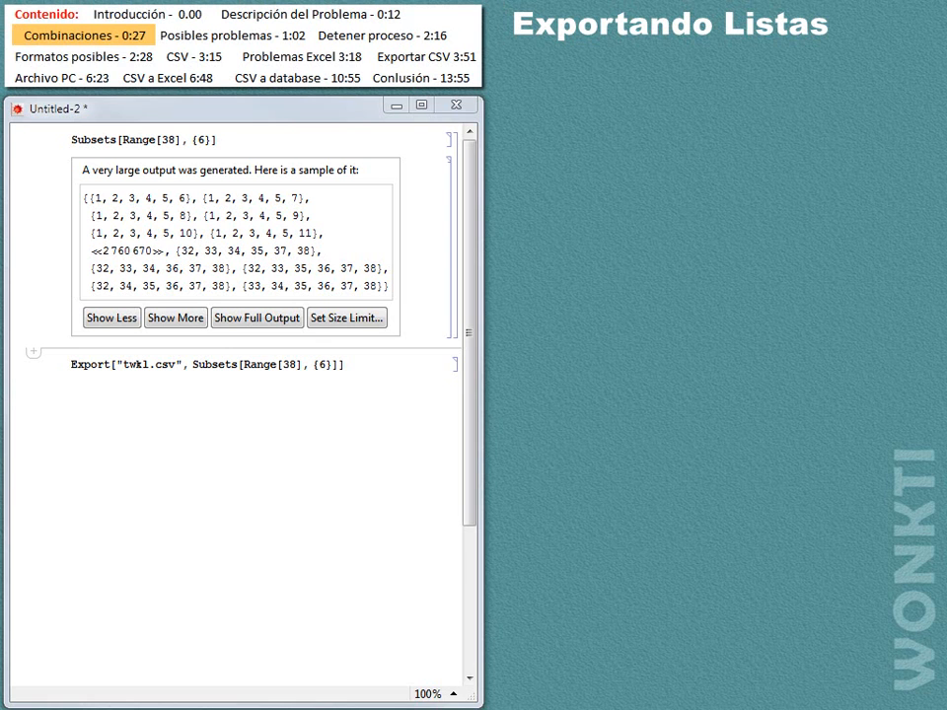
# Step: Evaluate Binomial[38, 6] in a new cell below the Export expression
pyautogui.click(442, 396)
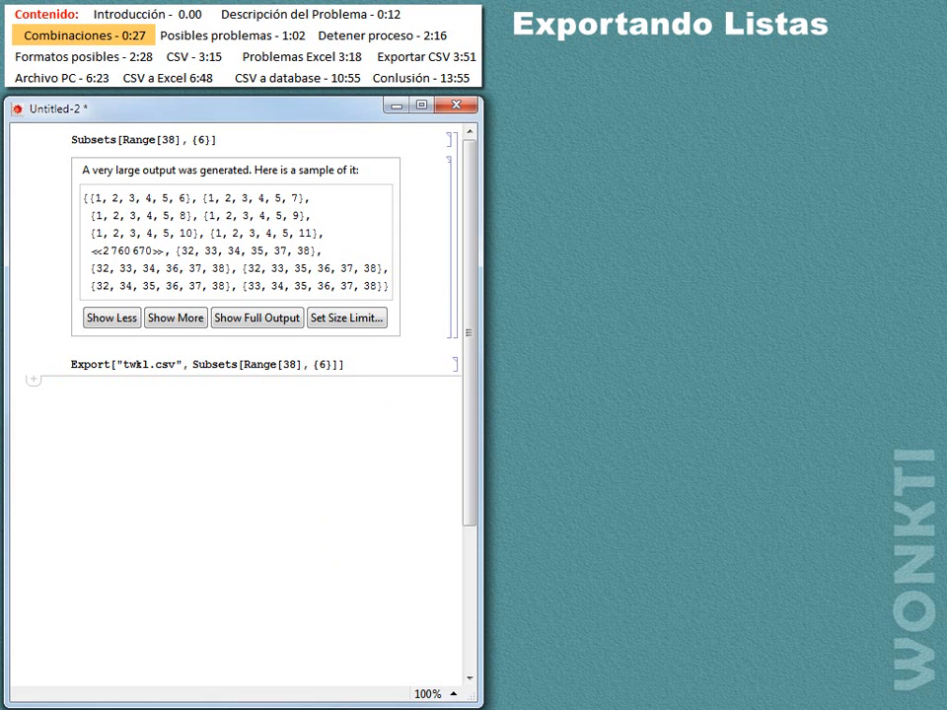
pyautogui.press('capslock')
pyautogui.write('Bi')
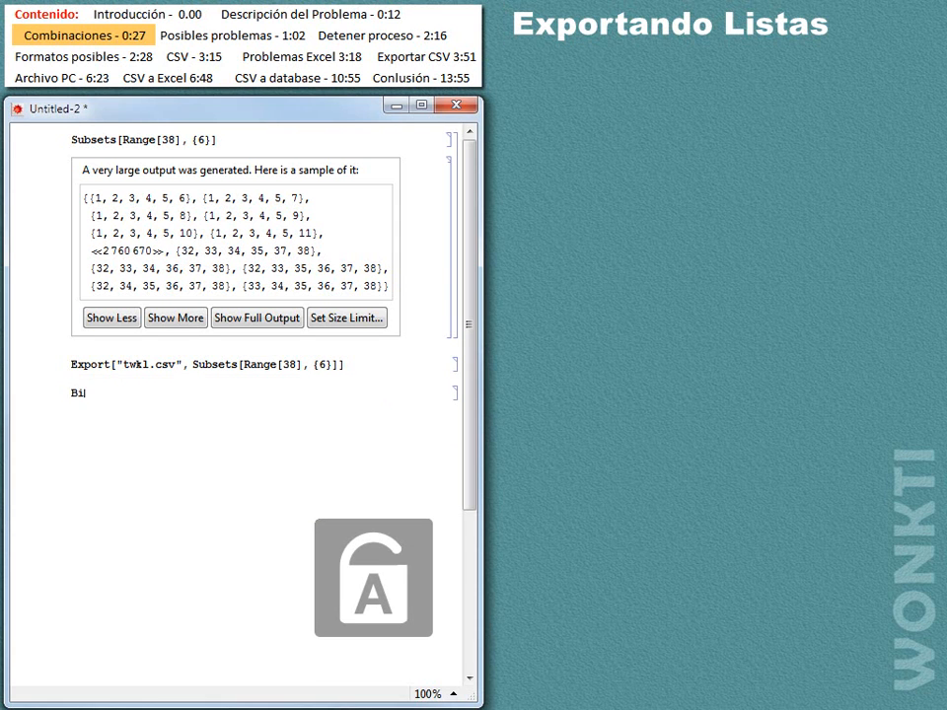
pyautogui.write('nomial')
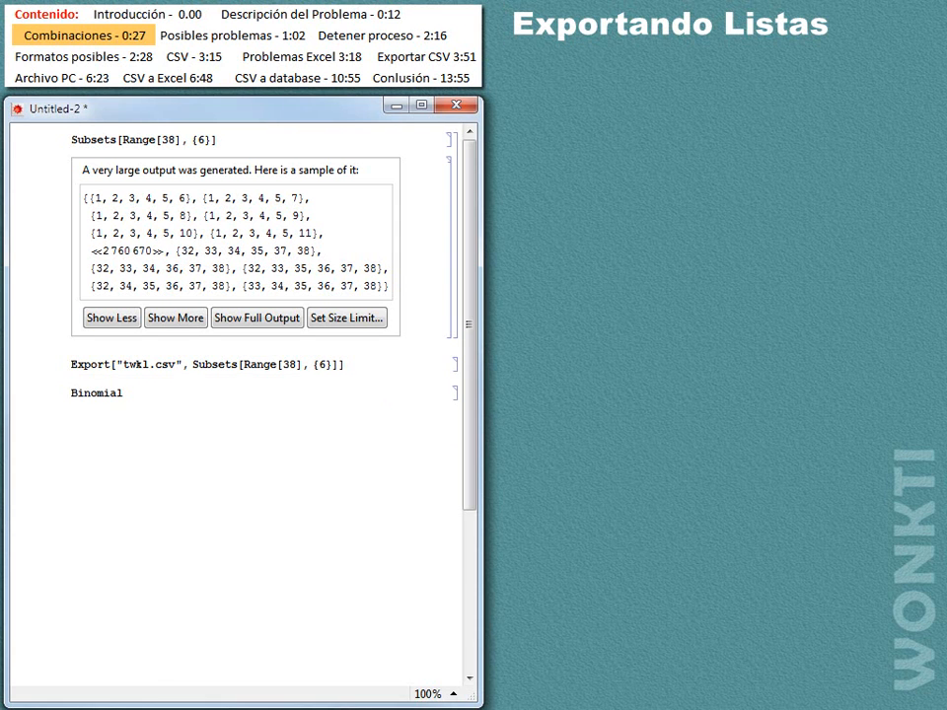
pyautogui.write('[38, 6]')
pyautogui.hotkey('shift', 'Return')
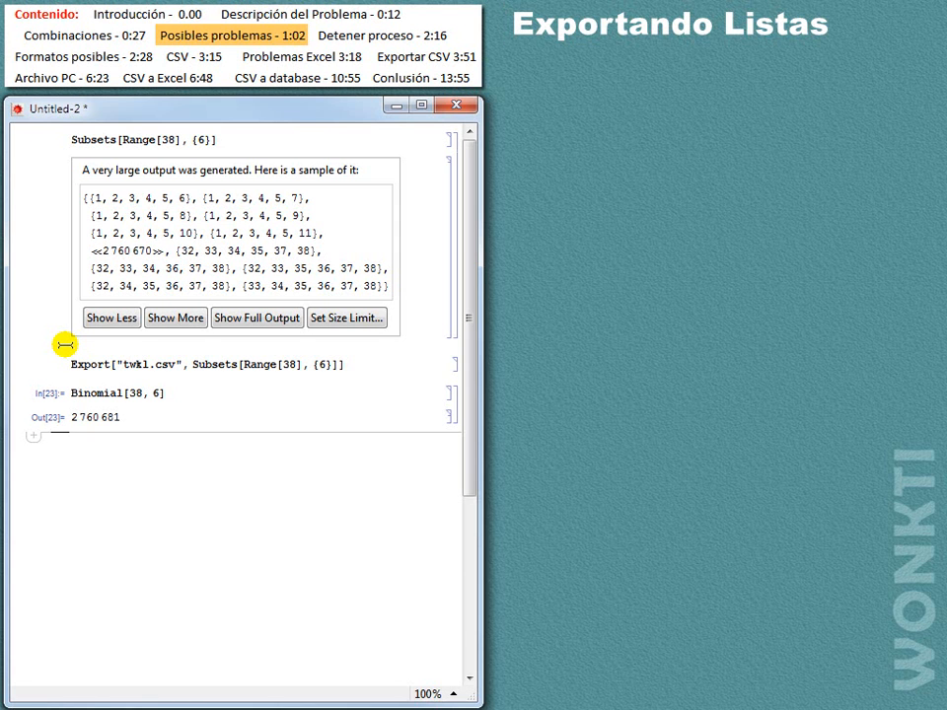
# Step: Check the maximum output size before truncation in the evaluation preferences reached from the large-output size limit, and close them
pyautogui.click(339, 319)
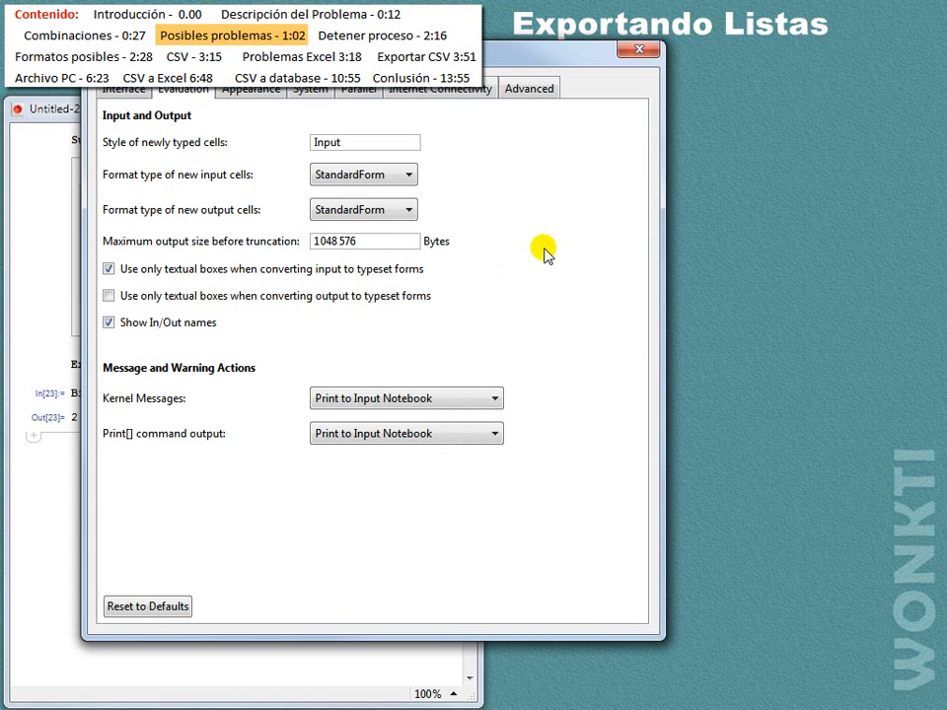
pyautogui.click(639, 51)
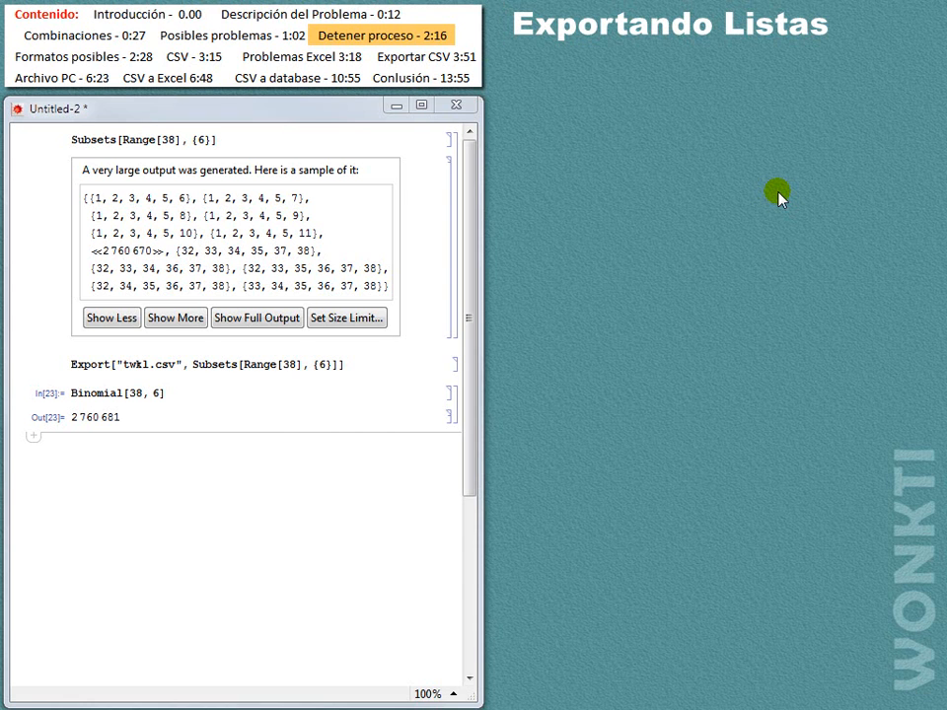
pyautogui.hotkey('alt', ',')
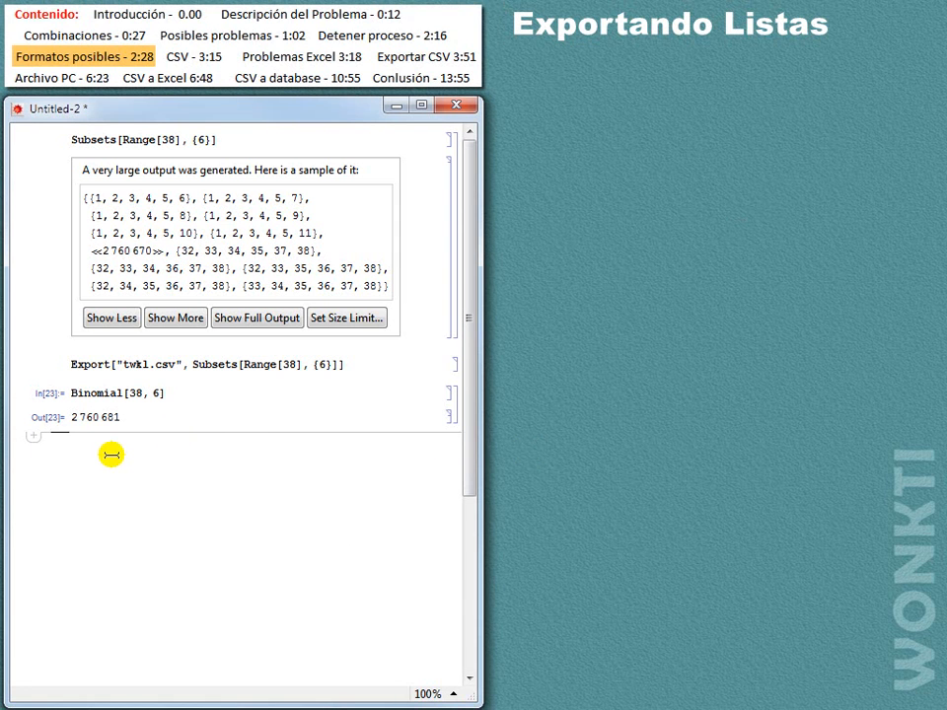
# Step: Evaluate $ExportFormats at the end of the notebook and view the full list of supported export formats
pyautogui.write('$')
pyautogui.press('capslock')
pyautogui.write('E')
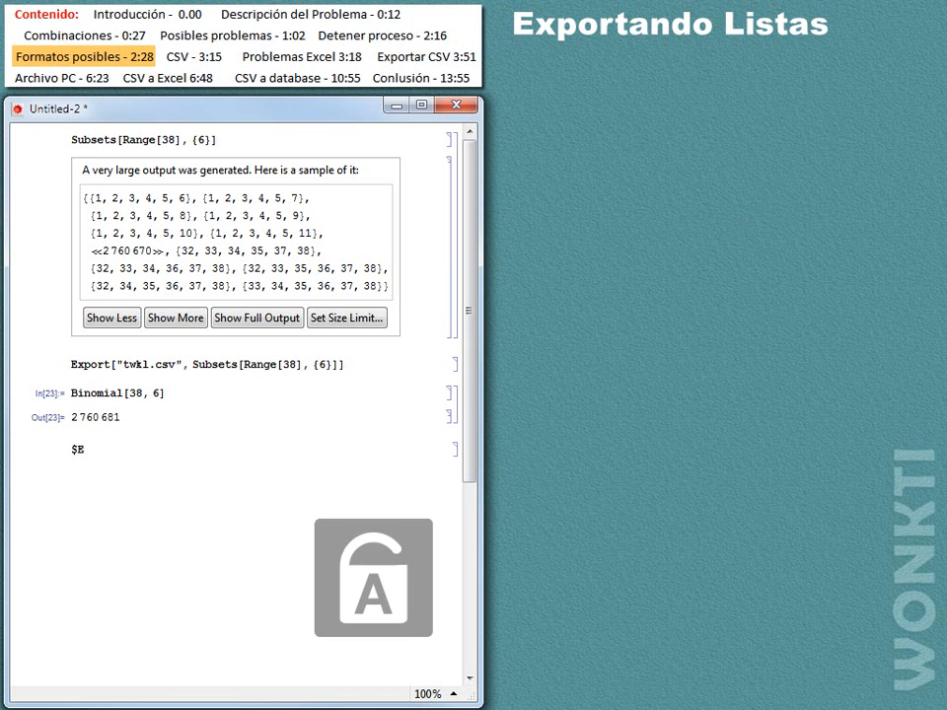
pyautogui.press('capslock')
pyautogui.write('xport')
pyautogui.press('capslock')
pyautogui.write('Formats')
pyautogui.hotkey('shift', 'Return')
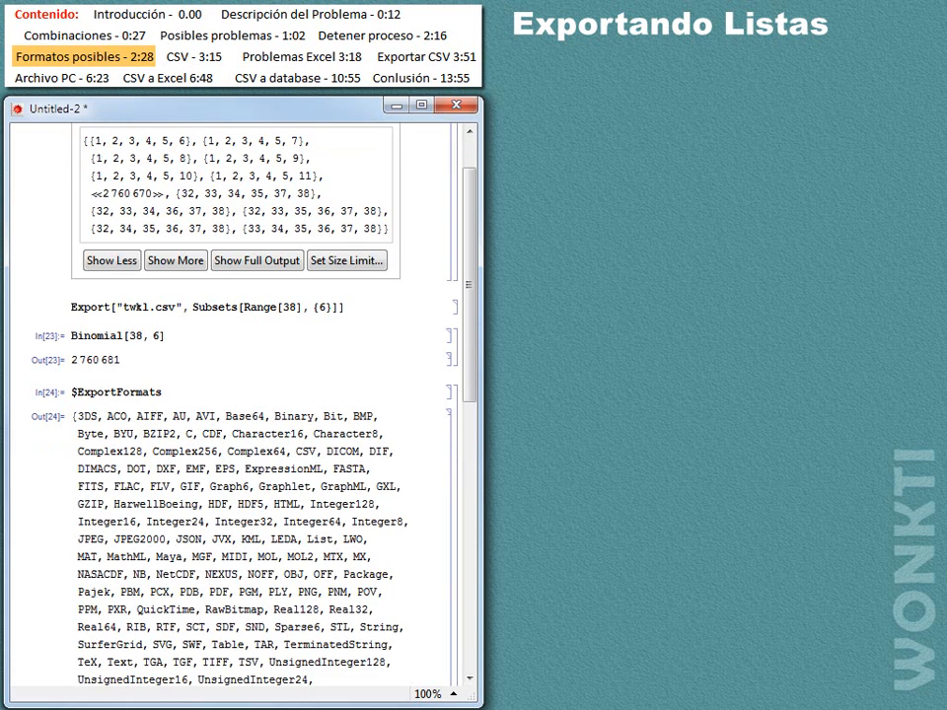
pyautogui.moveTo(469, 280); pyautogui.dragTo(453, 339)
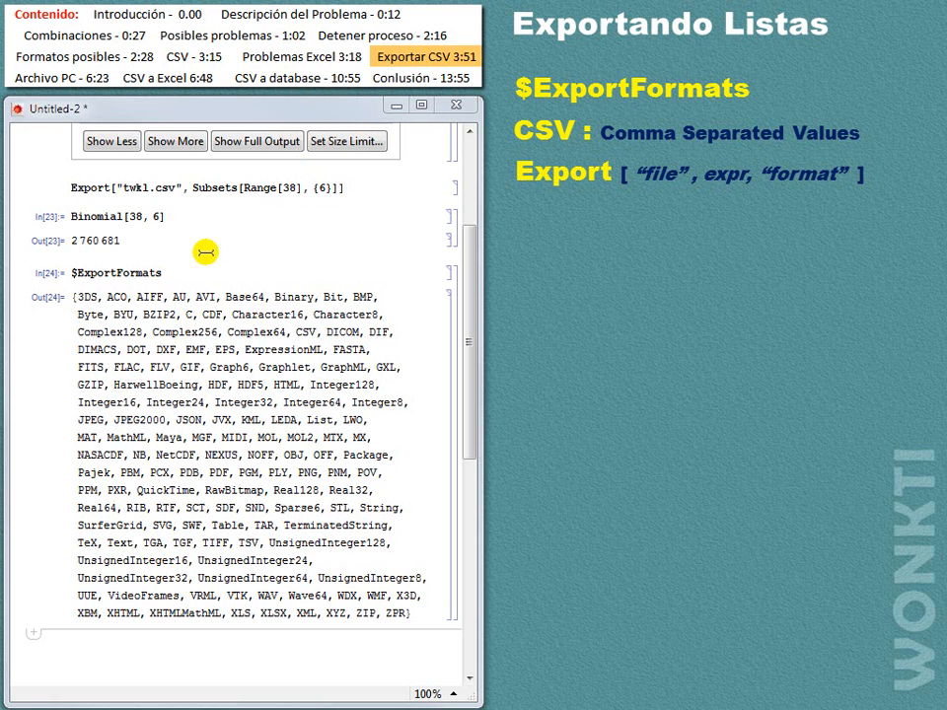
# Step: Export the six-element subsets of Range[38] to a CSV file by evaluating Export["wonkti.csv", Subsets[Range[38], {6}]]
pyautogui.click(108, 650)
pyautogui.write('Export[')
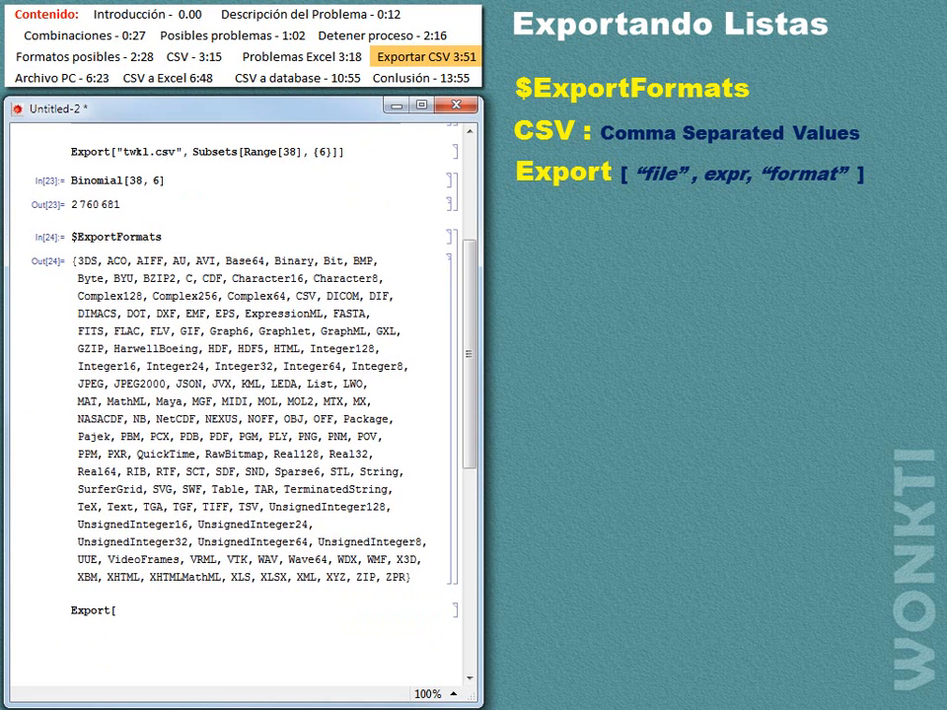
pyautogui.write('"wonkti')
pyautogui.write('.csv", Subsets')
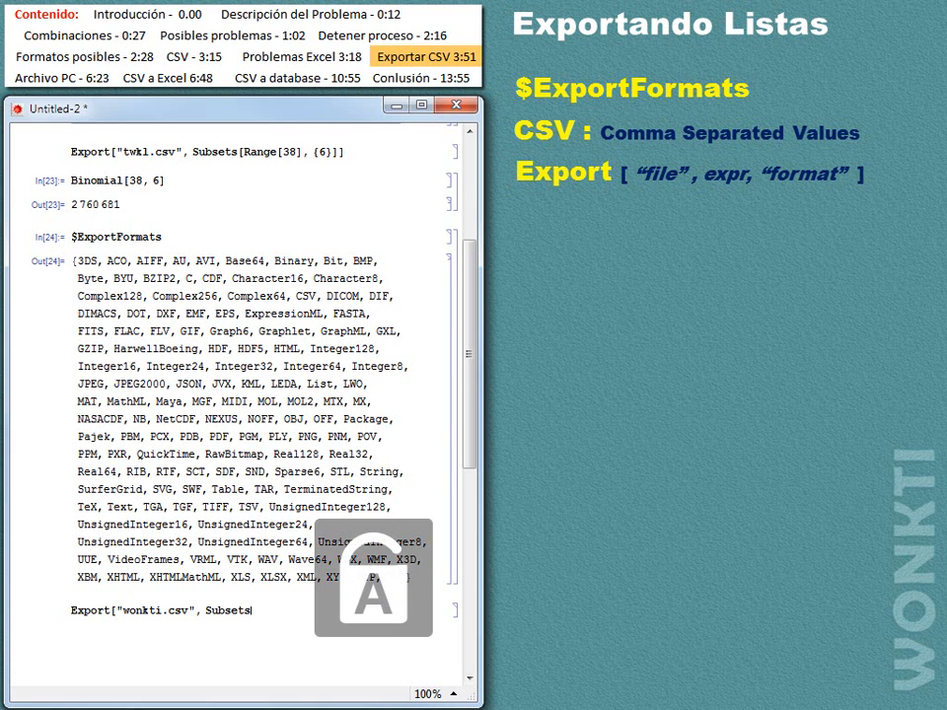
pyautogui.write('[')
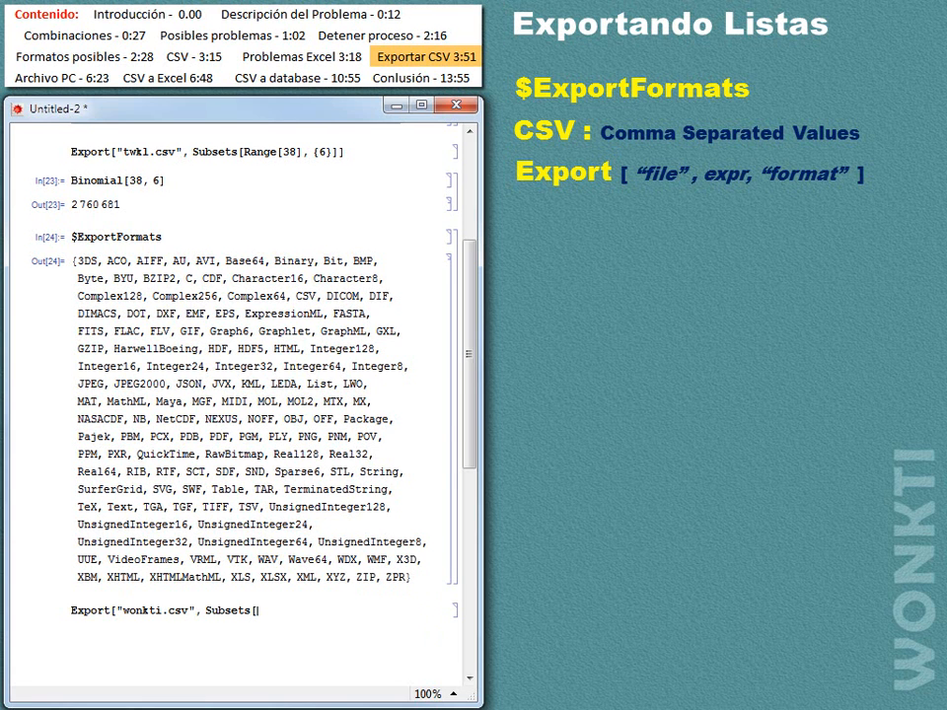
pyautogui.write('Range[38], {6}]]')
pyautogui.hotkey('shift', 'Return')
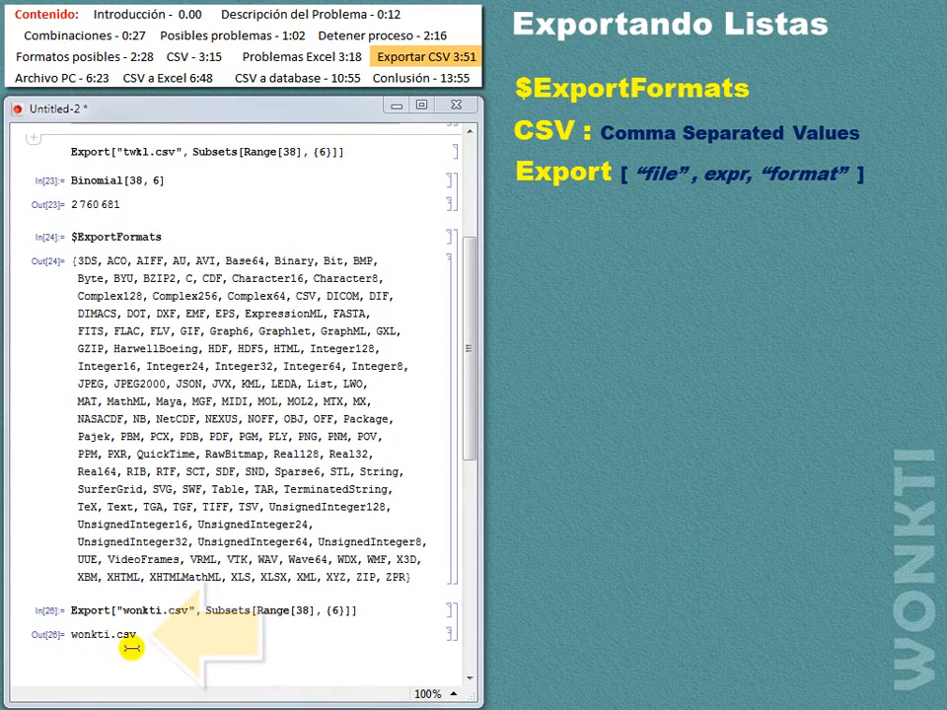
# Step: Evaluate Directory[] below the export result to find the folder where the file was saved
pyautogui.click(82, 659)
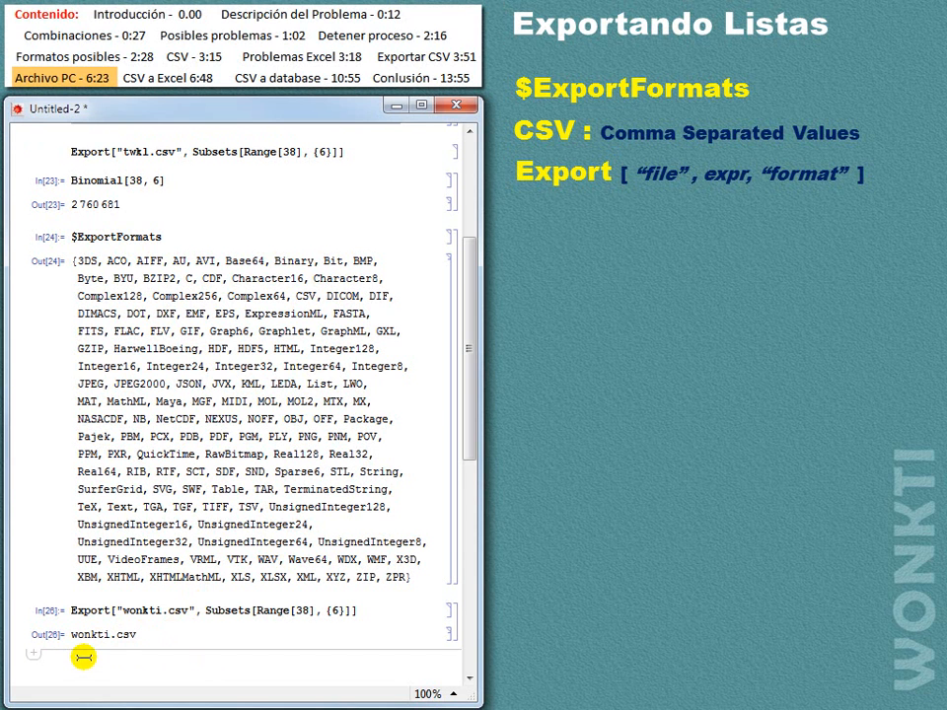
pyautogui.write('Directory')
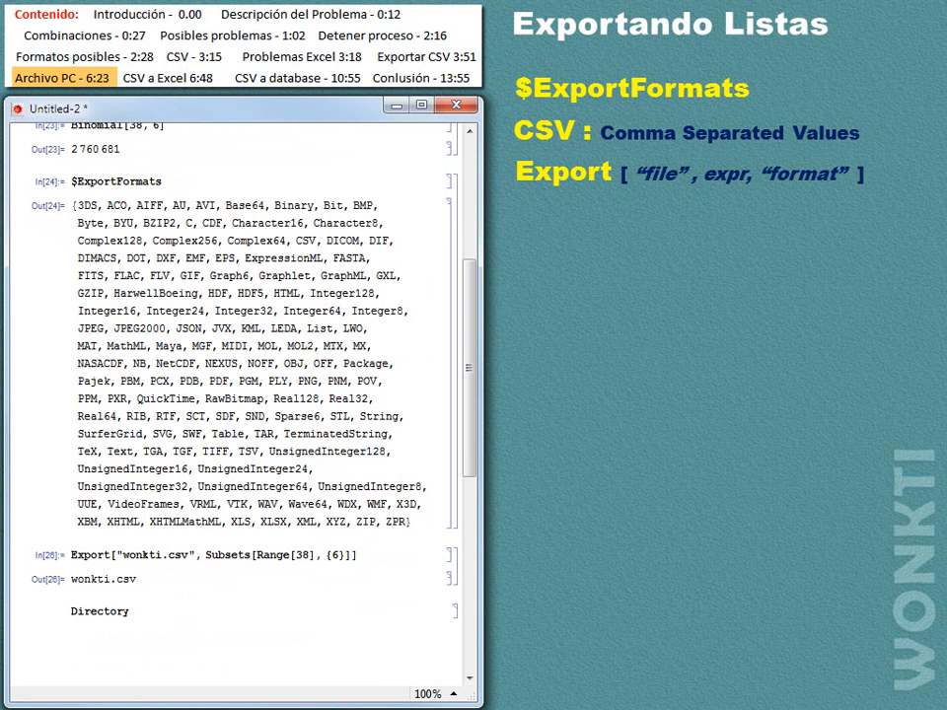
pyautogui.write('[]')
pyautogui.hotkey('shift', 'Return')
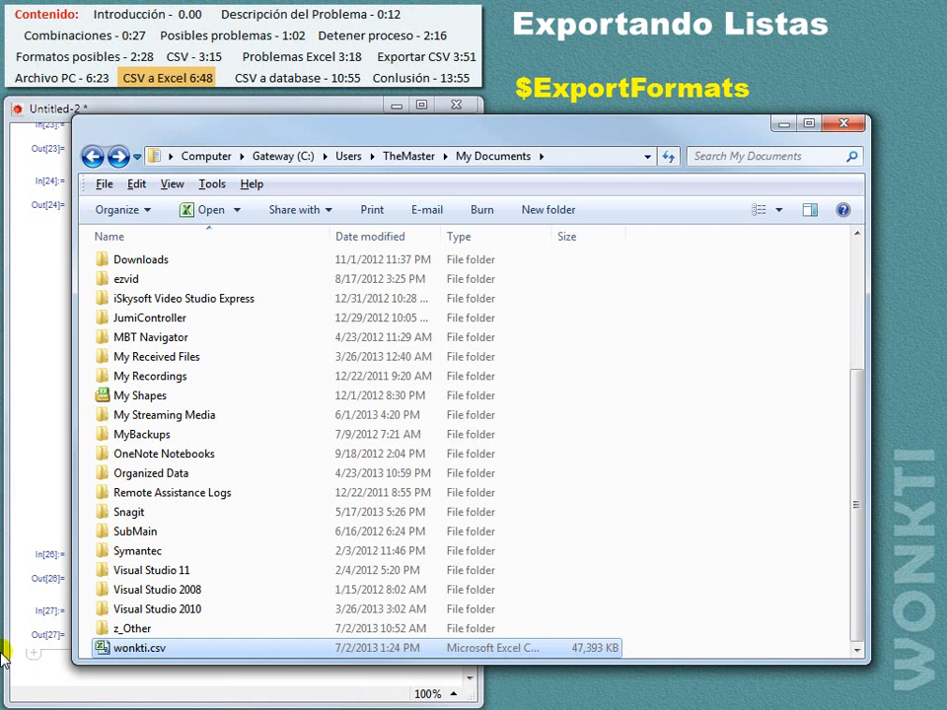
# Step: Open wonkti.csv from My Documents in Excel, check its last filled row in column A, and close the file
pyautogui.doubleClick(138, 647)
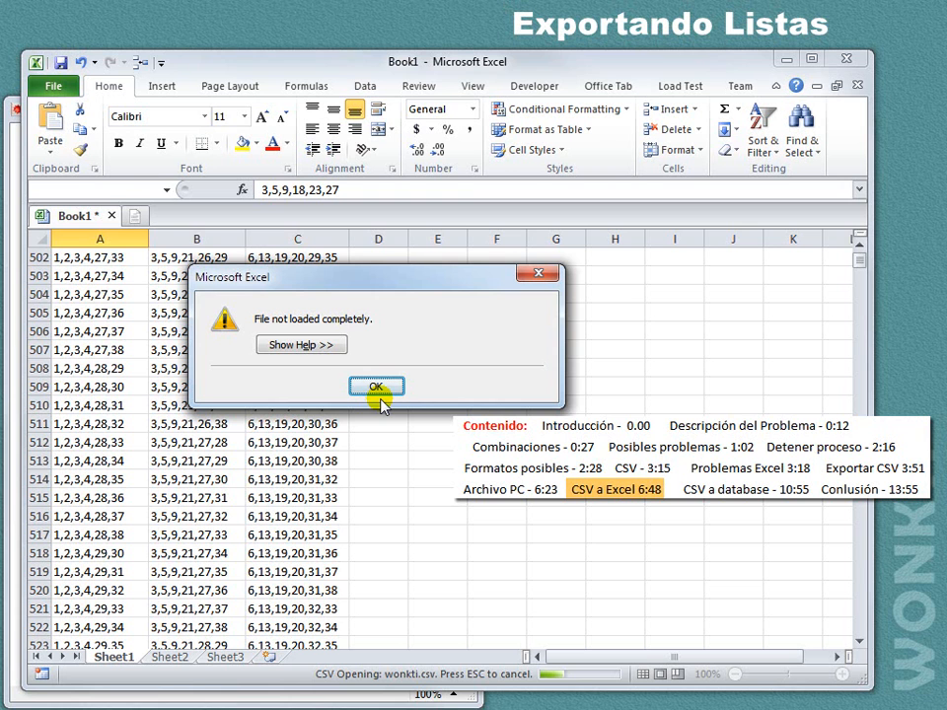
pyautogui.click(373, 384)
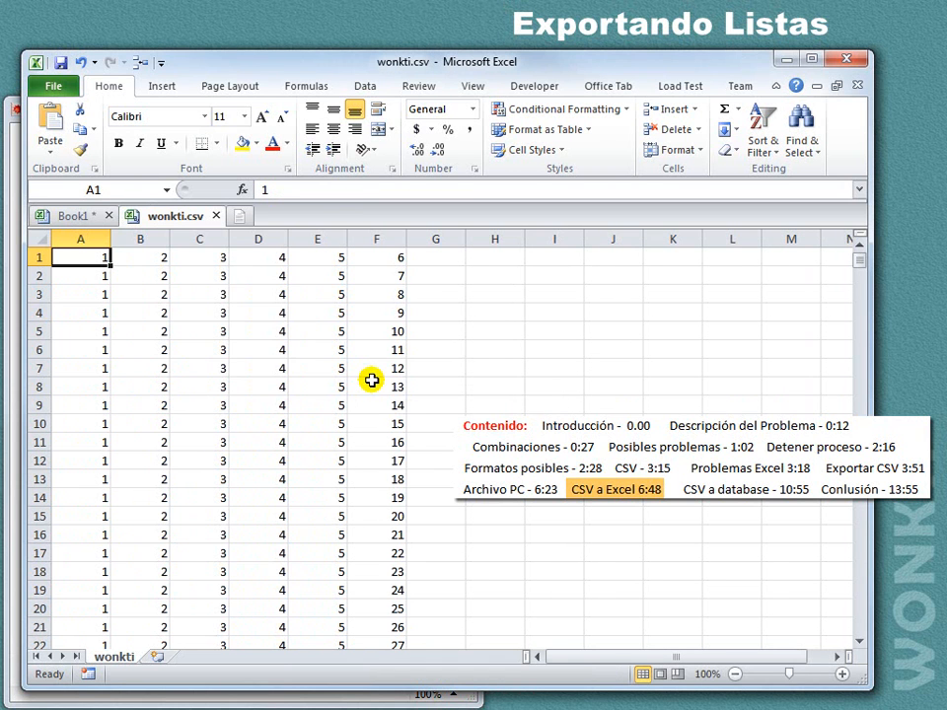
pyautogui.press('End')
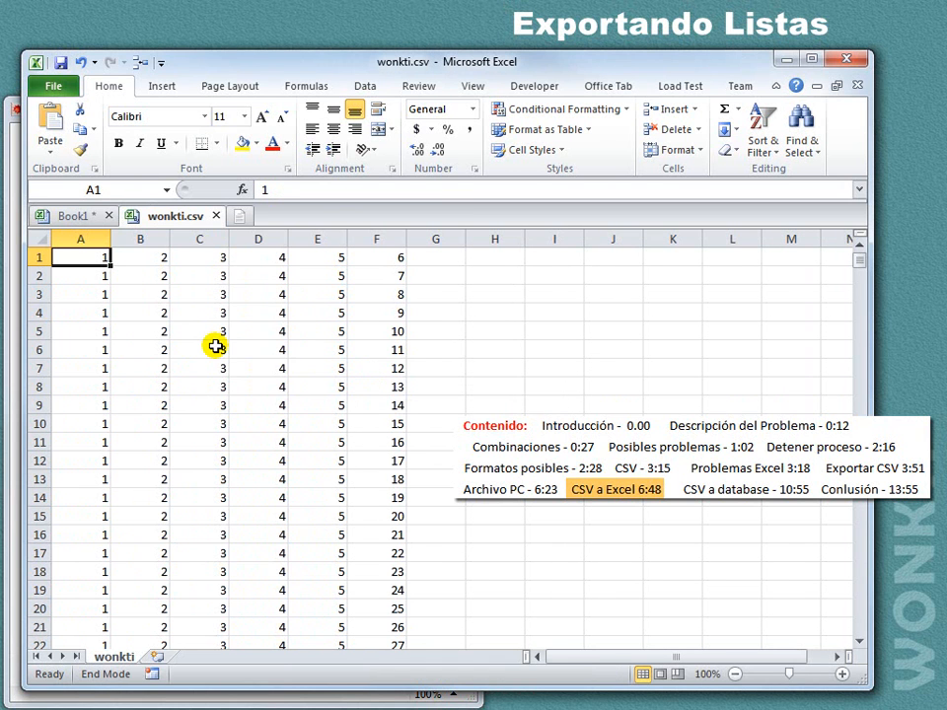
pyautogui.press('Down')
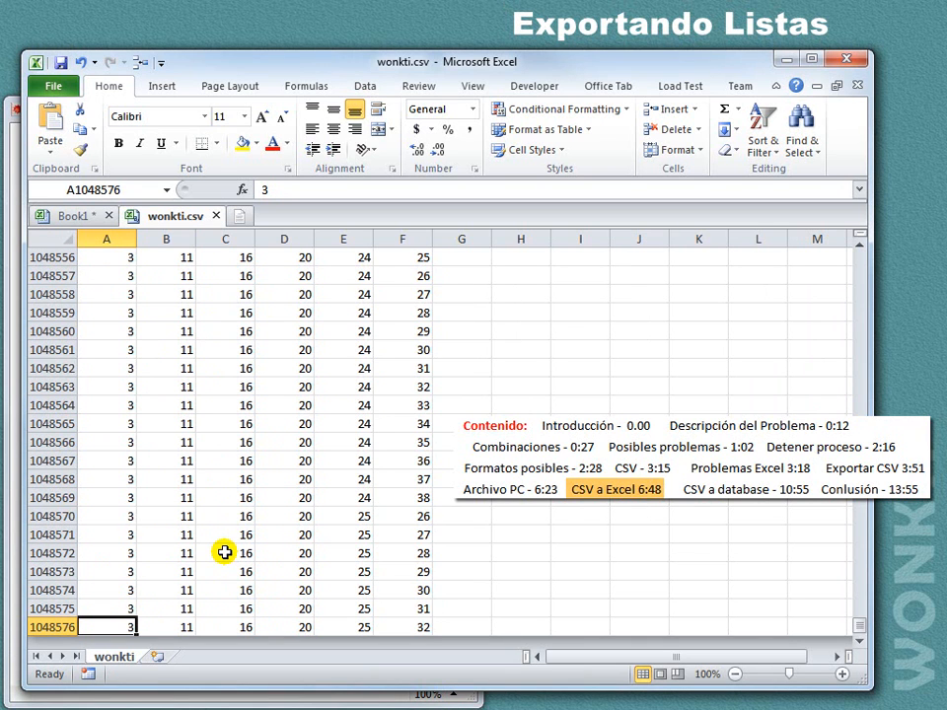
pyautogui.click(216, 217)
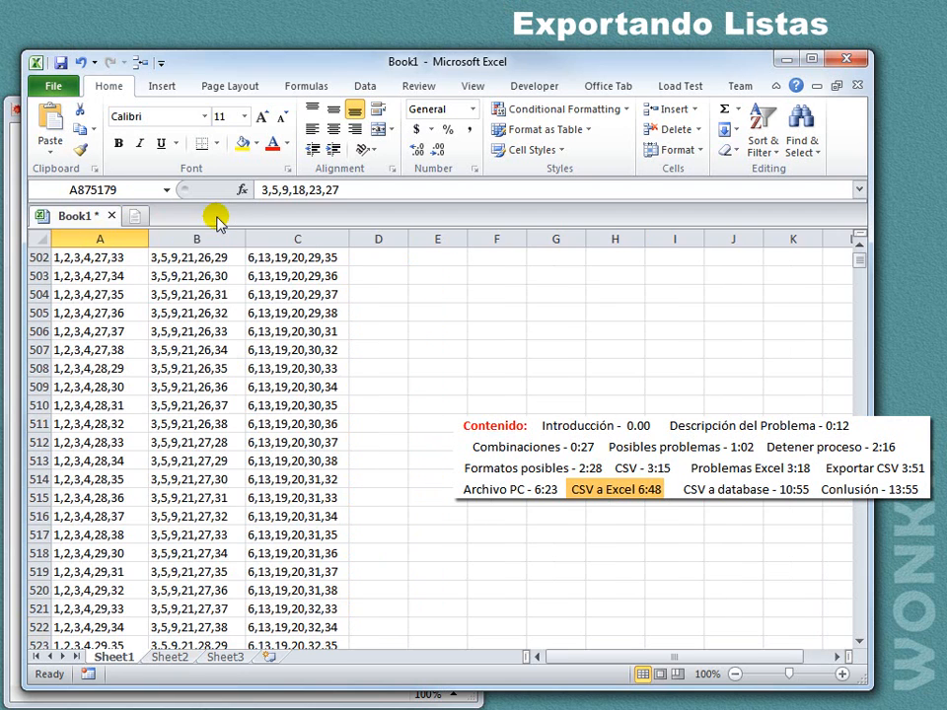
# Step: Examine how the combinations are arranged in columns A, B and C of Book1, from row 502 to row 505
pyautogui.click(103, 258)
pyautogui.press('Right')
pyautogui.press('Right')
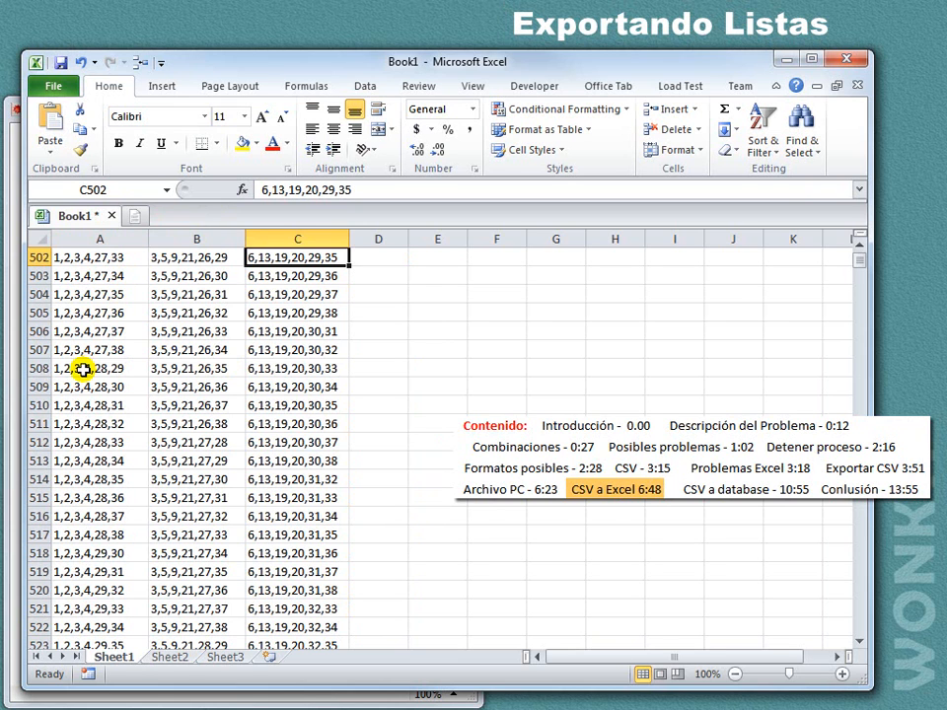
pyautogui.press('Down')
pyautogui.press('Down')
pyautogui.press('Down')
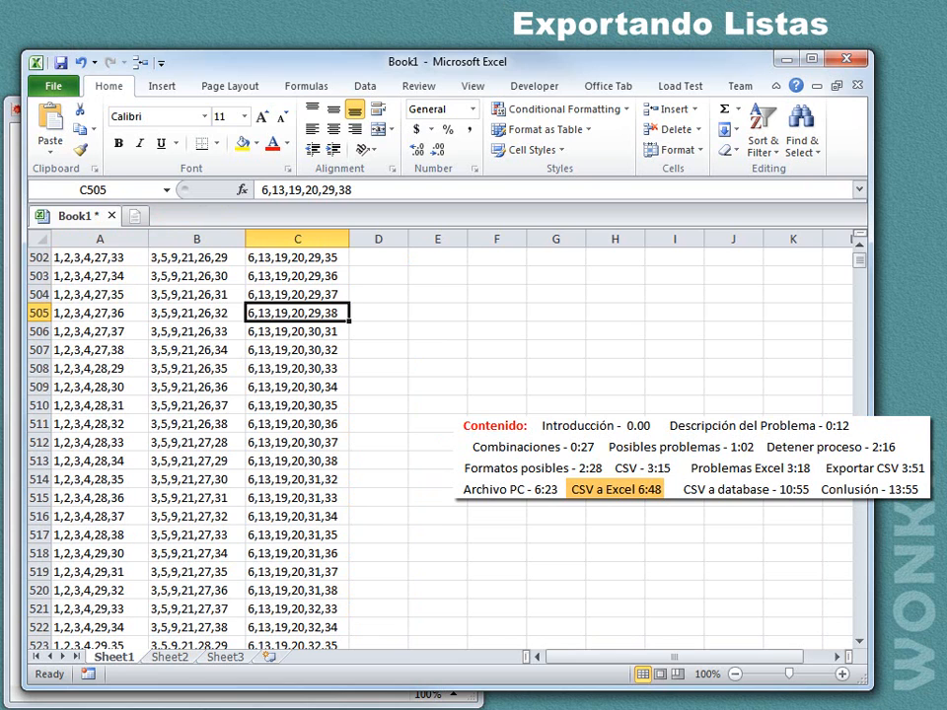
# Step: Switch to the My Documents folder window and open wonkti.csv with Notepad, bringing the text file to the front
pyautogui.hotkey('alt', 'Tab')
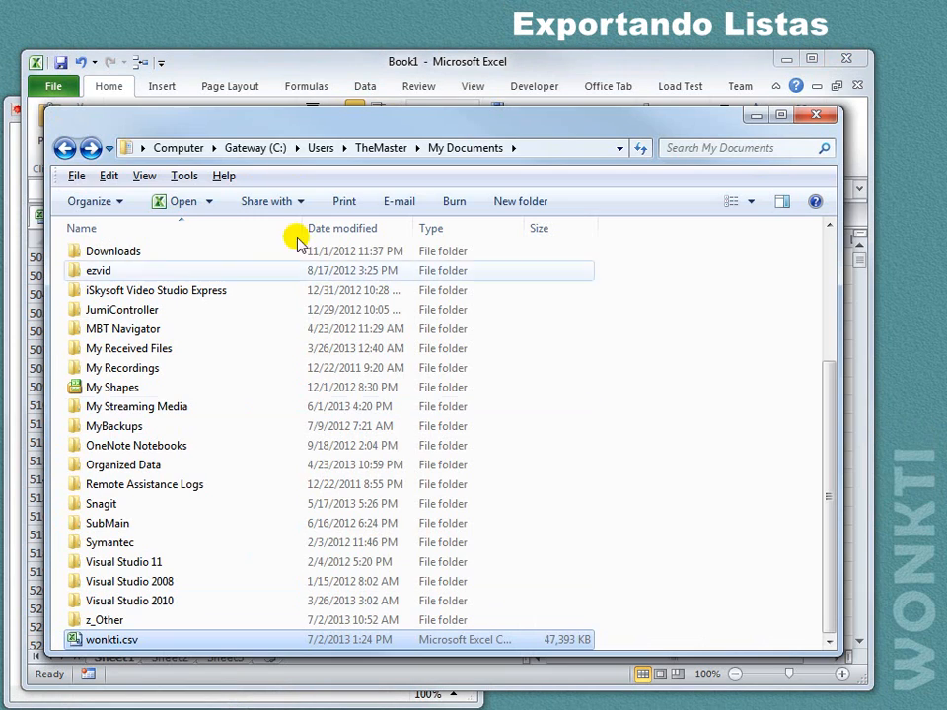
pyautogui.moveTo(292, 122); pyautogui.dragTo(678, 66)
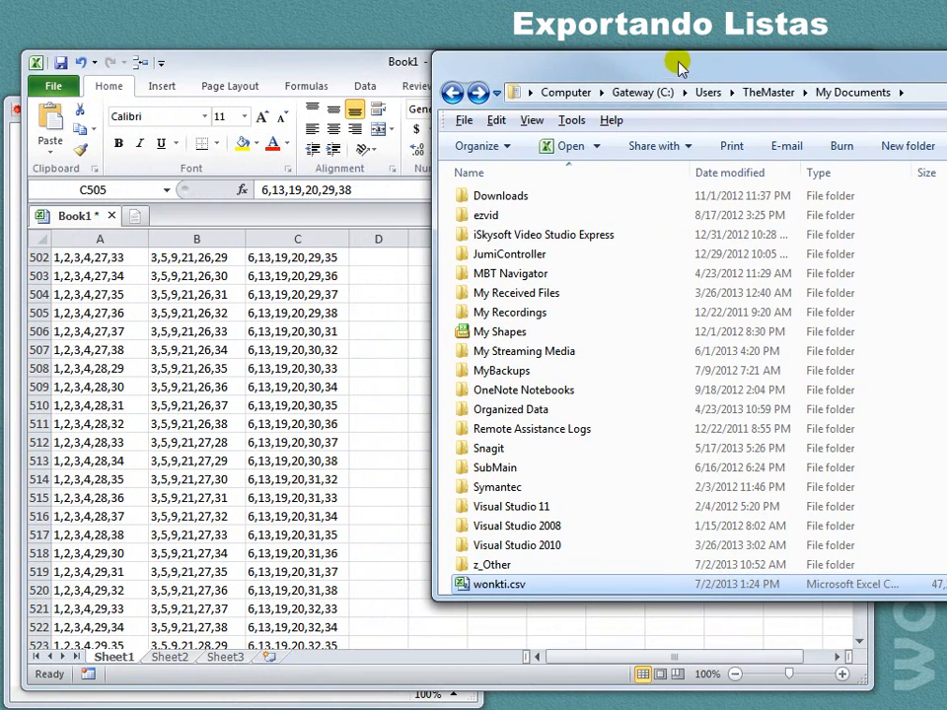
pyautogui.rightClick(496, 589)
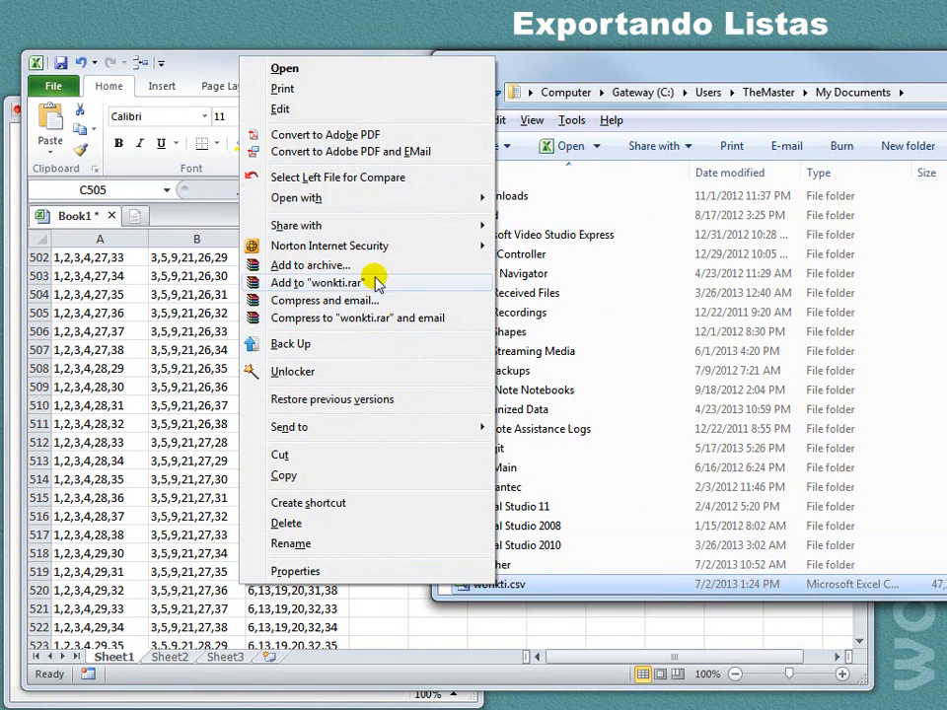
pyautogui.moveTo(371, 202)
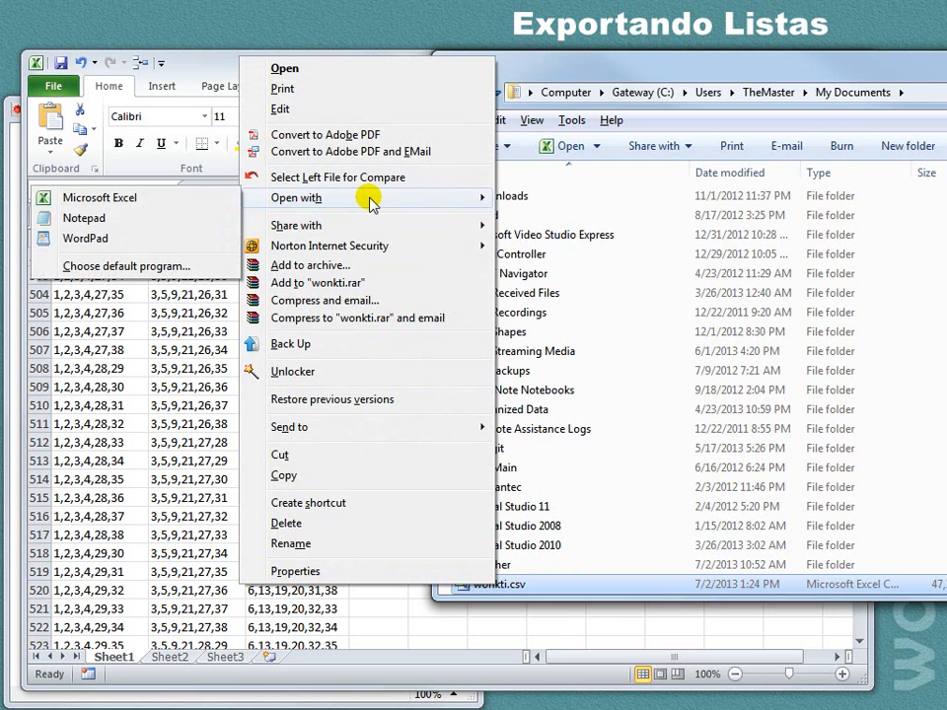
pyautogui.click(150, 226)
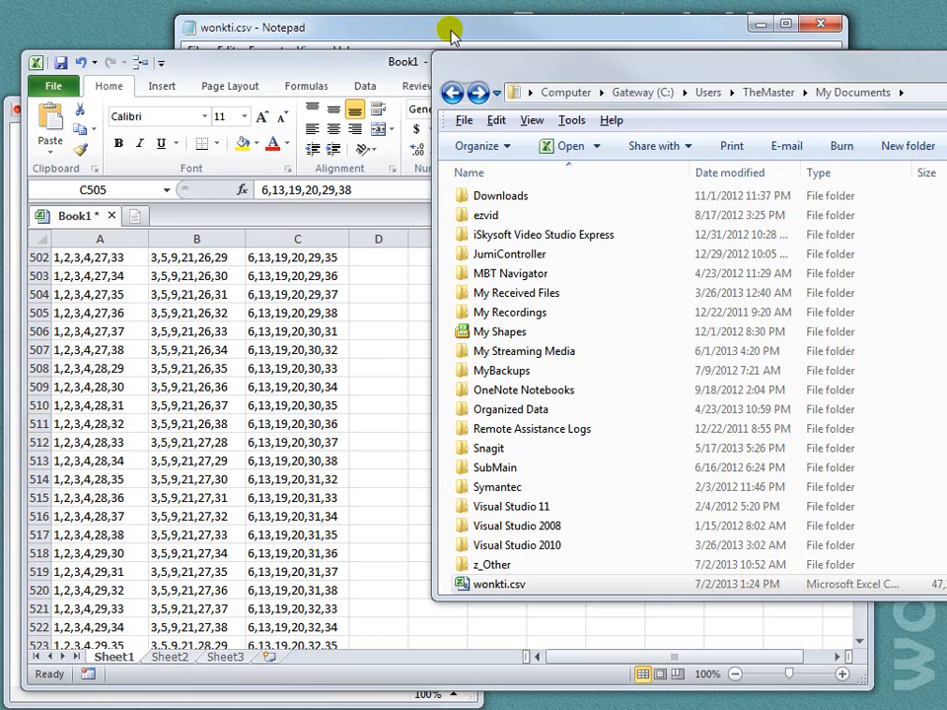
pyautogui.press('super+Tab')
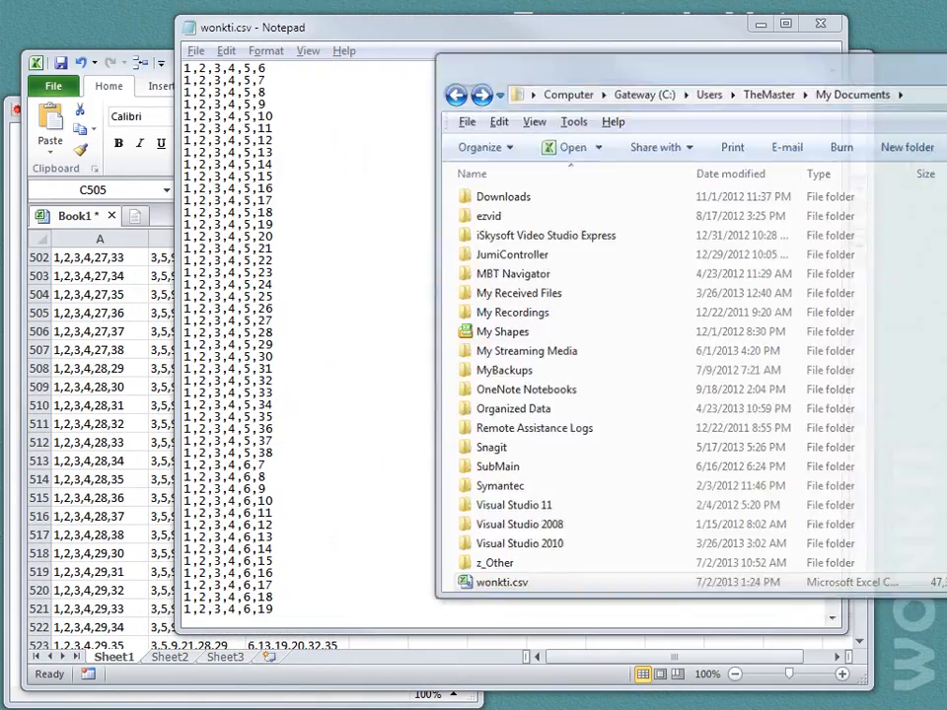
# Step: Cut all lines from the beginning of wonkti.csv through the line 3,4,7,11,24,33
pyautogui.moveTo(830, 90); pyautogui.dragTo(834, 256)
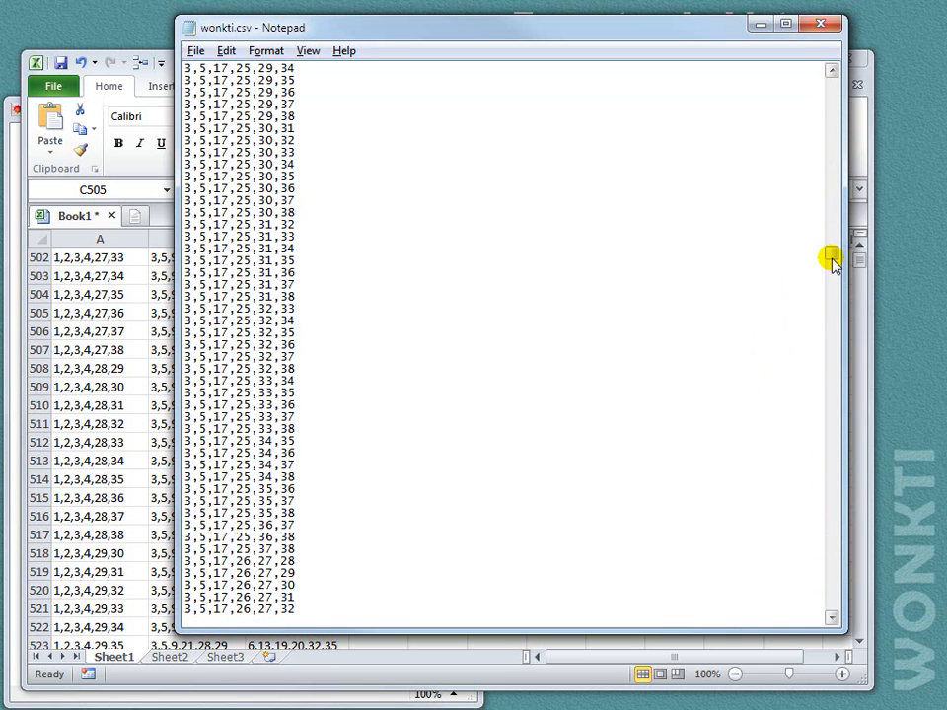
pyautogui.moveTo(831, 251); pyautogui.dragTo(834, 242)
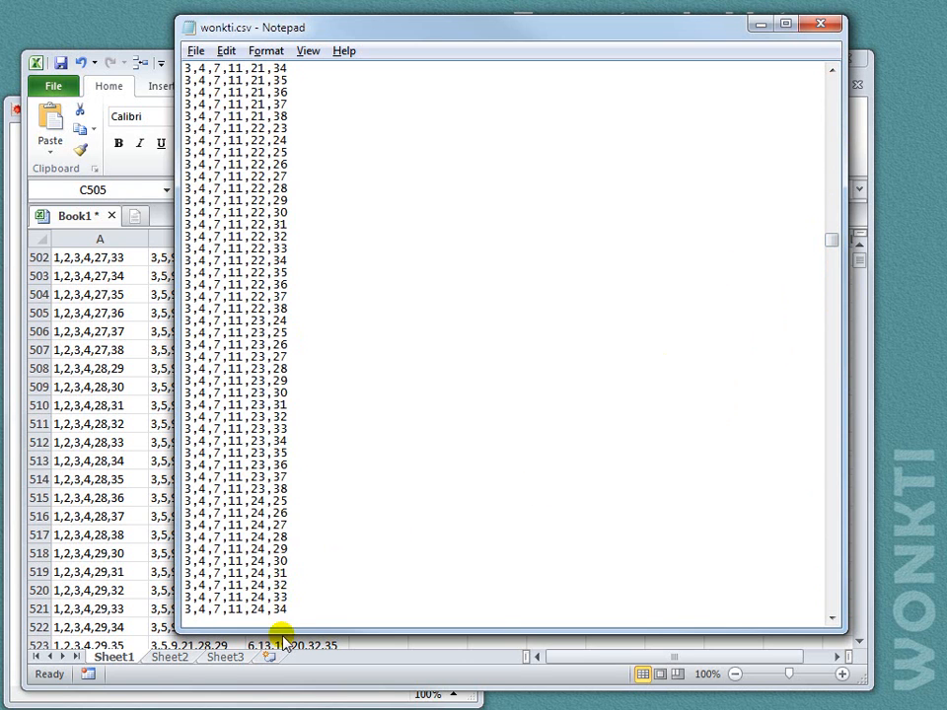
pyautogui.moveTo(286, 597); pyautogui.dragTo(188, 477)
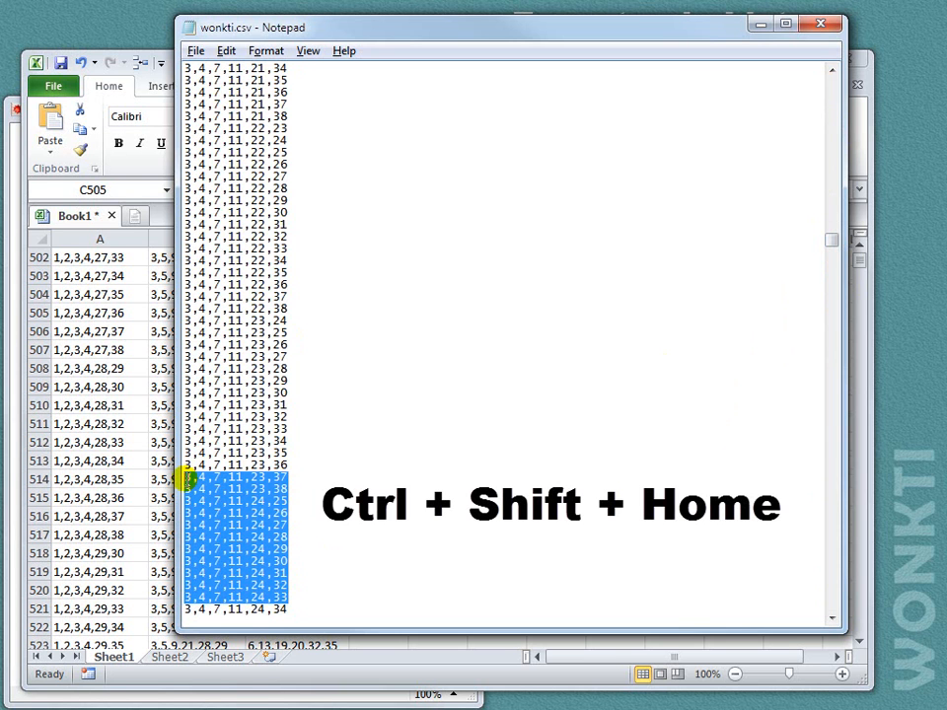
pyautogui.hotkey('ctrl', 'shift', 'Home')
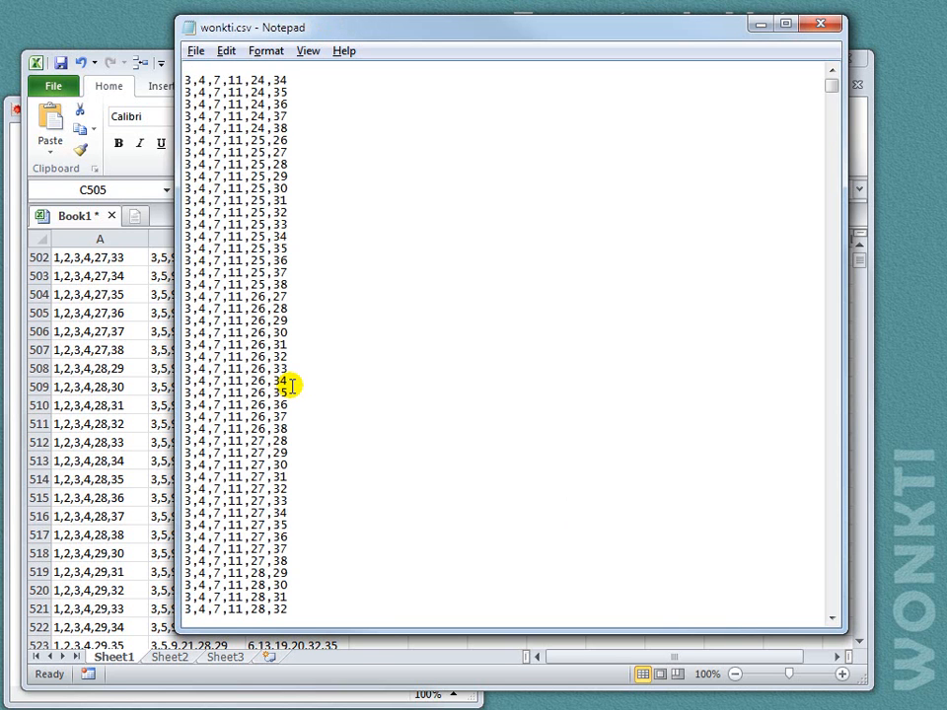
# Step: Create a new workbook in Excel and paste the cut combinations into column A from cell A1
pyautogui.click(136, 219)
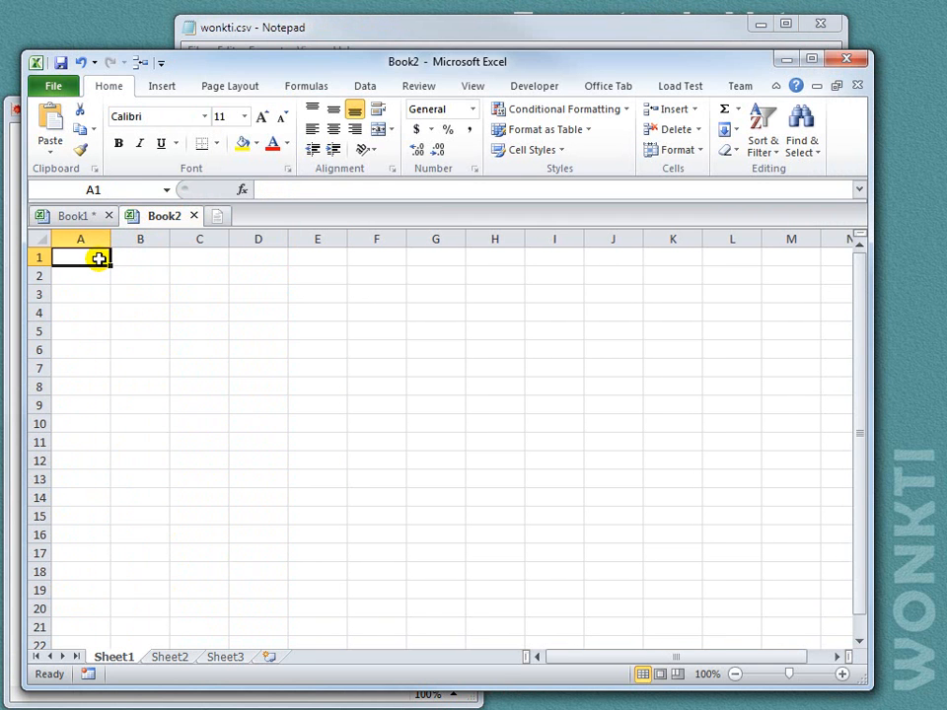
pyautogui.hotkey('ctrl', 'v')
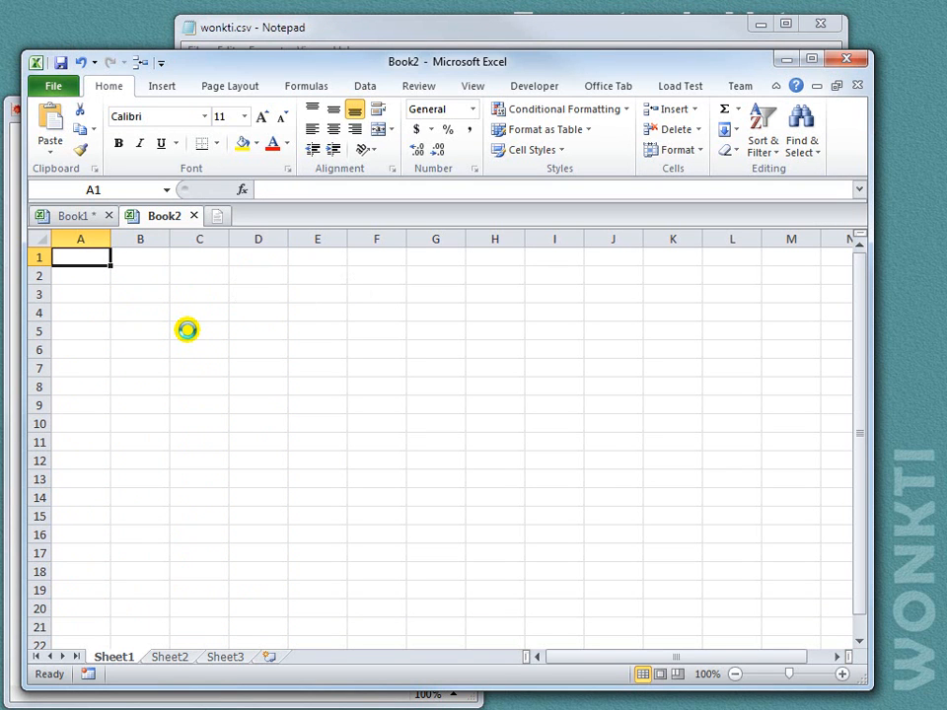
pyautogui.click(75, 343)
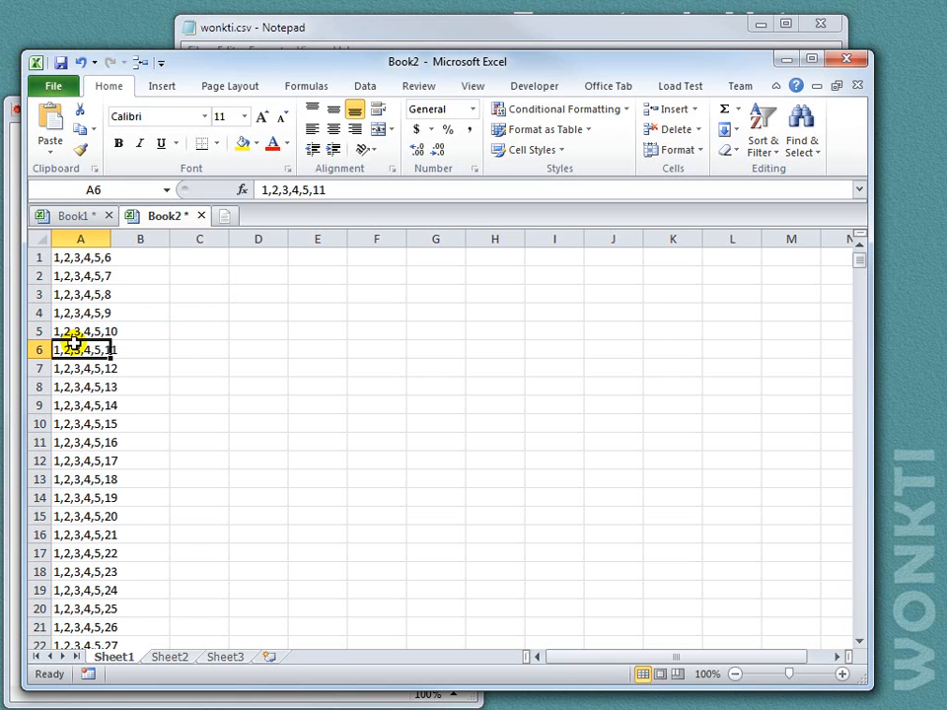
# Step: Check the last filled row of column A in Book2
pyautogui.hotkey('ctrl', 'Down')
pyautogui.press('Down')
pyautogui.press('Down')
pyautogui.press('Down')
pyautogui.press('Down')
pyautogui.press('Up')
pyautogui.press('Up')
pyautogui.press('Up')
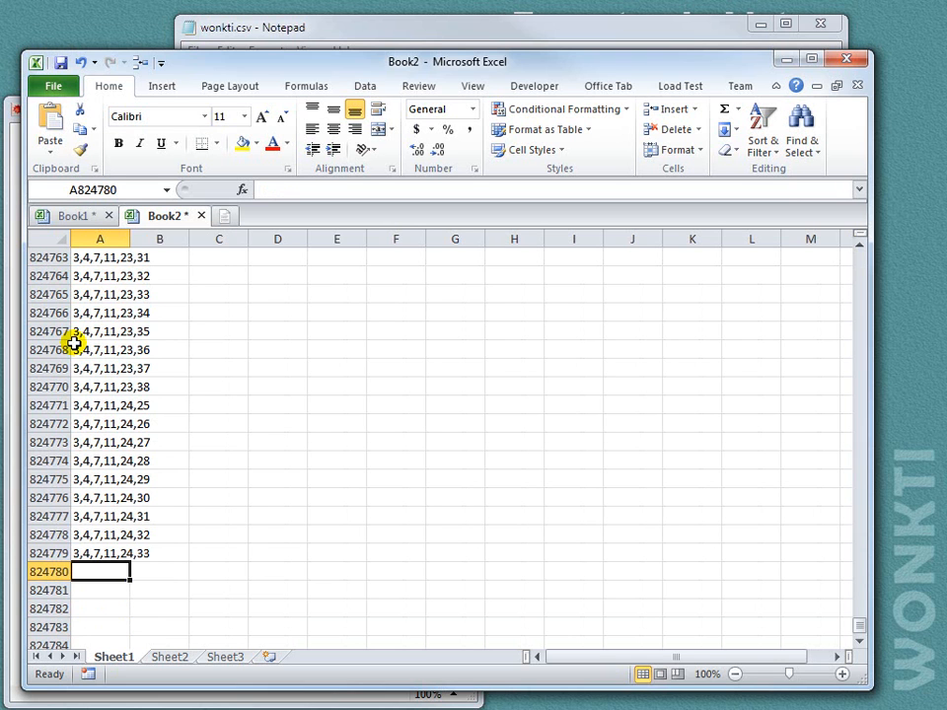
# Step: Switch to wonkti.csv in Notepad and cut all lines from the beginning through the line 6,22,28,33,34,36
pyautogui.click(16, 173)
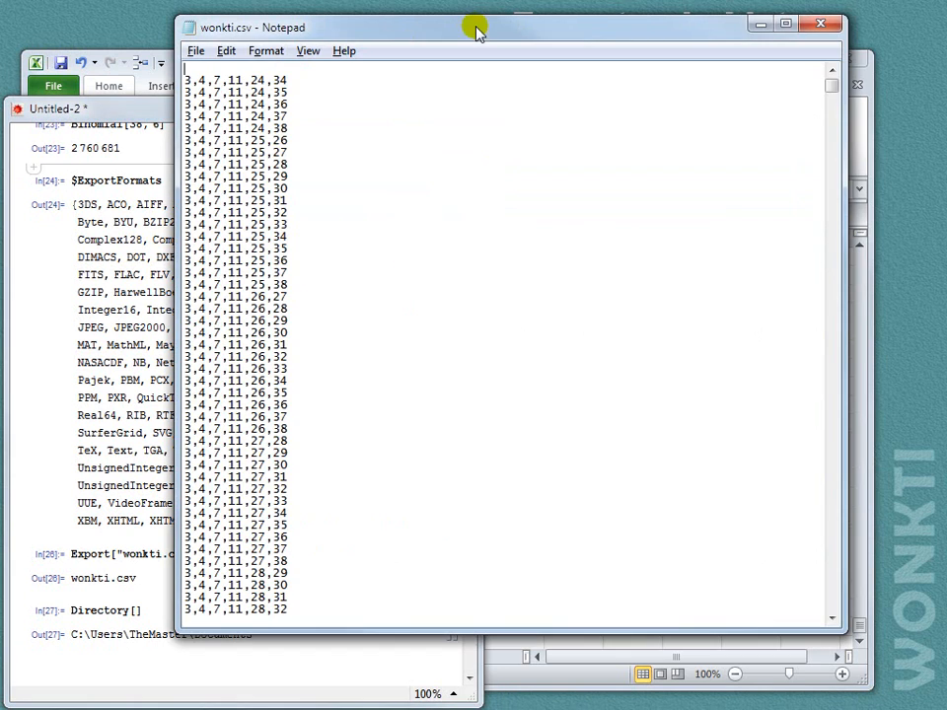
pyautogui.click(475, 27)
pyautogui.moveTo(834, 89); pyautogui.dragTo(844, 362)
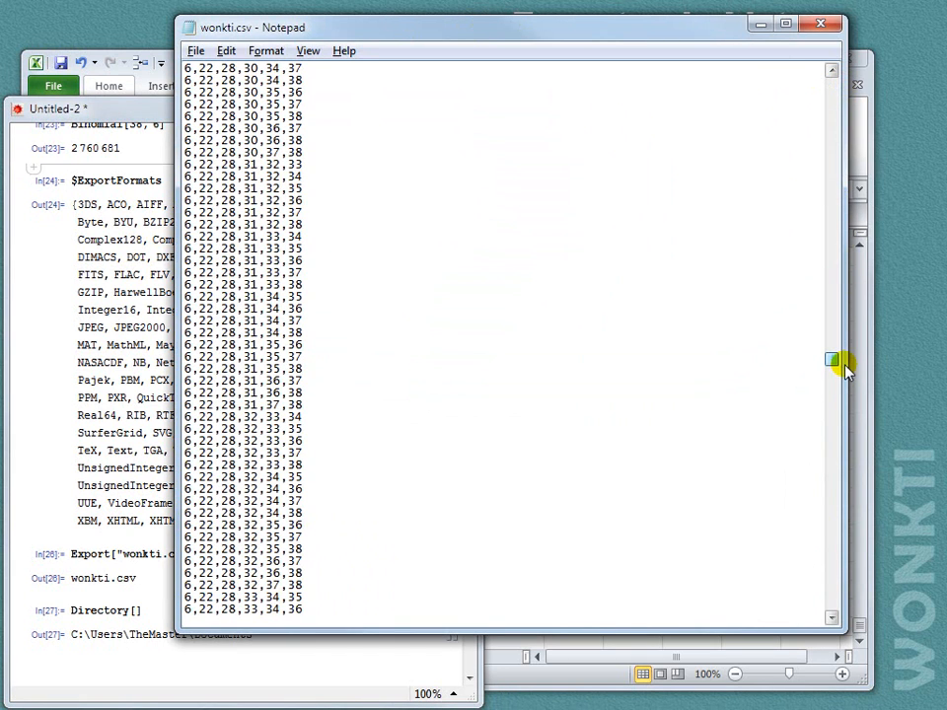
pyautogui.moveTo(303, 610); pyautogui.dragTo(183, 490)
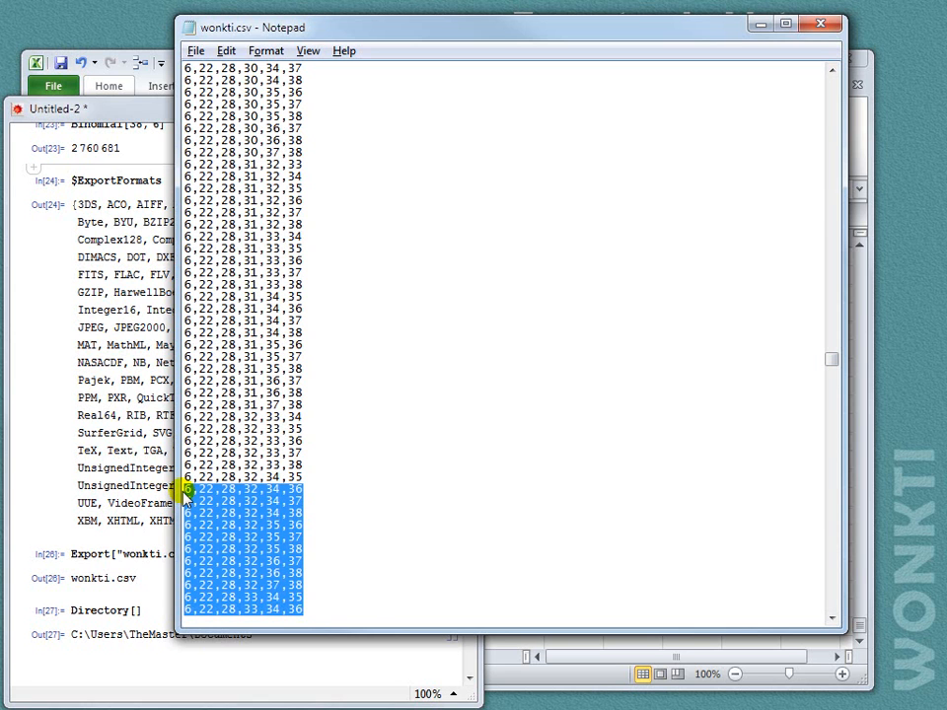
pyautogui.hotkey('ctrl', 'shift', 'Home')
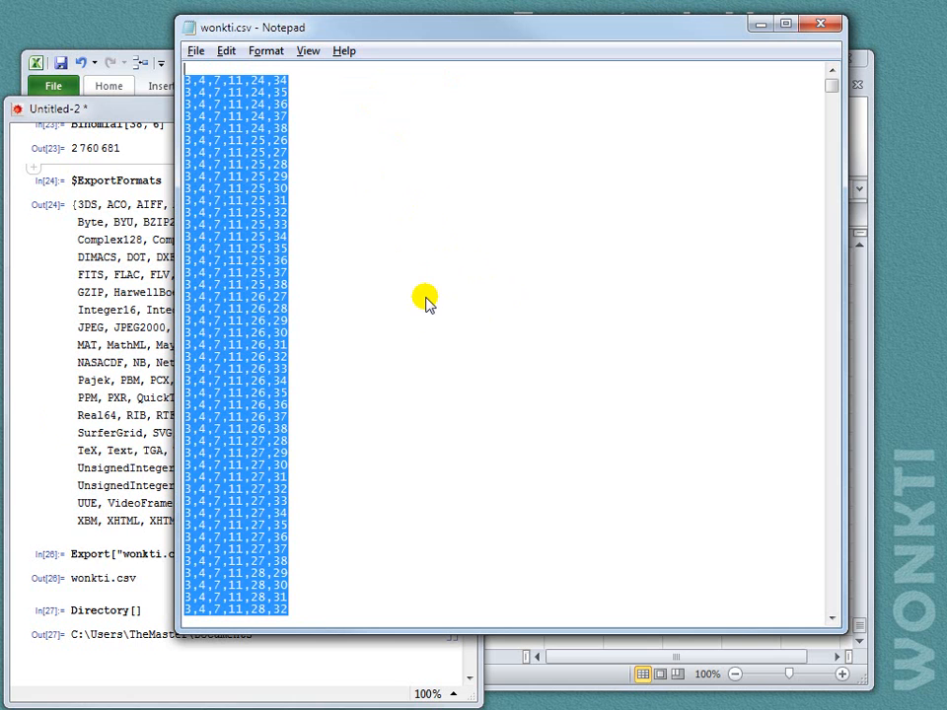
pyautogui.press('Delete')
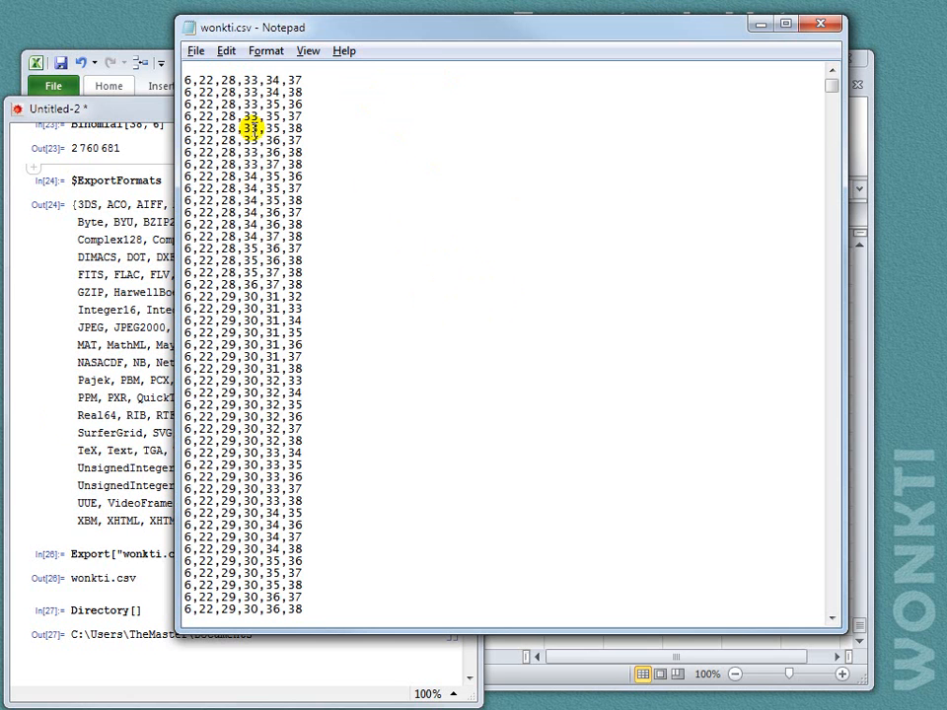
# Step: Paste the cut block into column B of Book2 from cell B1, and widen columns A and B to fit their contents
pyautogui.click(120, 54)
pyautogui.click(195, 258)
pyautogui.moveTo(130, 239); pyautogui.dragTo(168, 240)
pyautogui.click(219, 263)
pyautogui.hotkey('ctrl', 'Home')
pyautogui.press('Right')
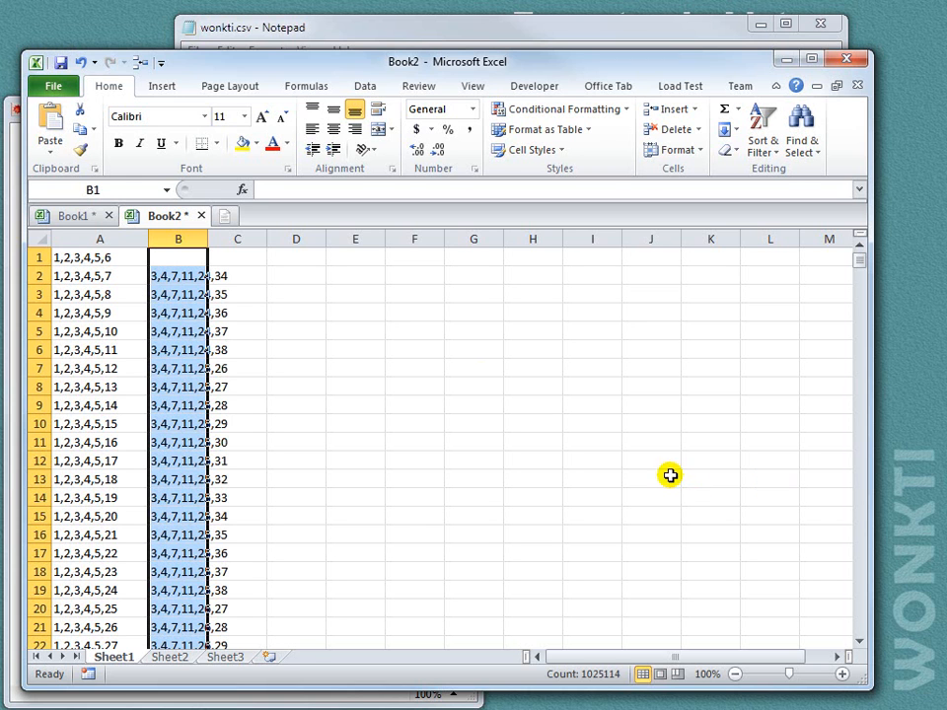
pyautogui.doubleClick(207, 241)
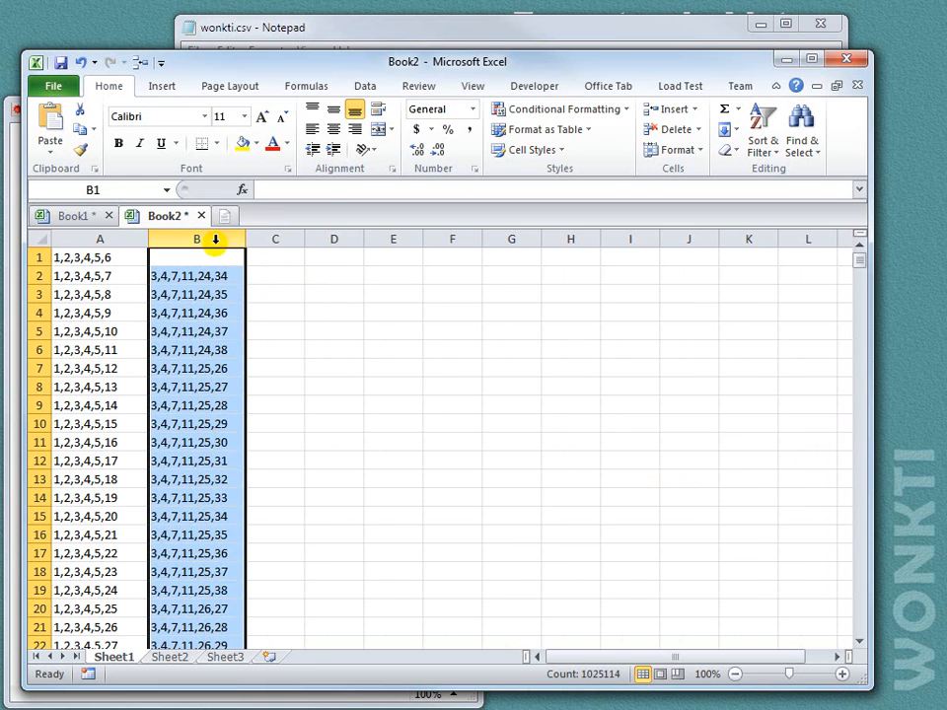
# Step: Check the last filled row of column B in Book2
pyautogui.click(206, 279)
pyautogui.press('End')
pyautogui.press('Down')
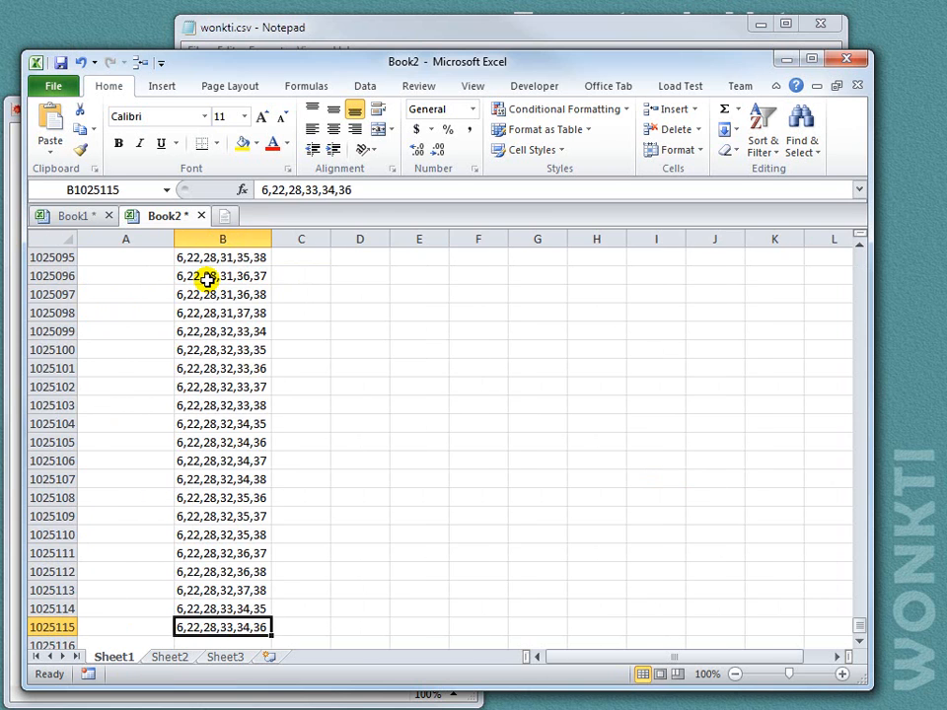
pyautogui.press('Down')
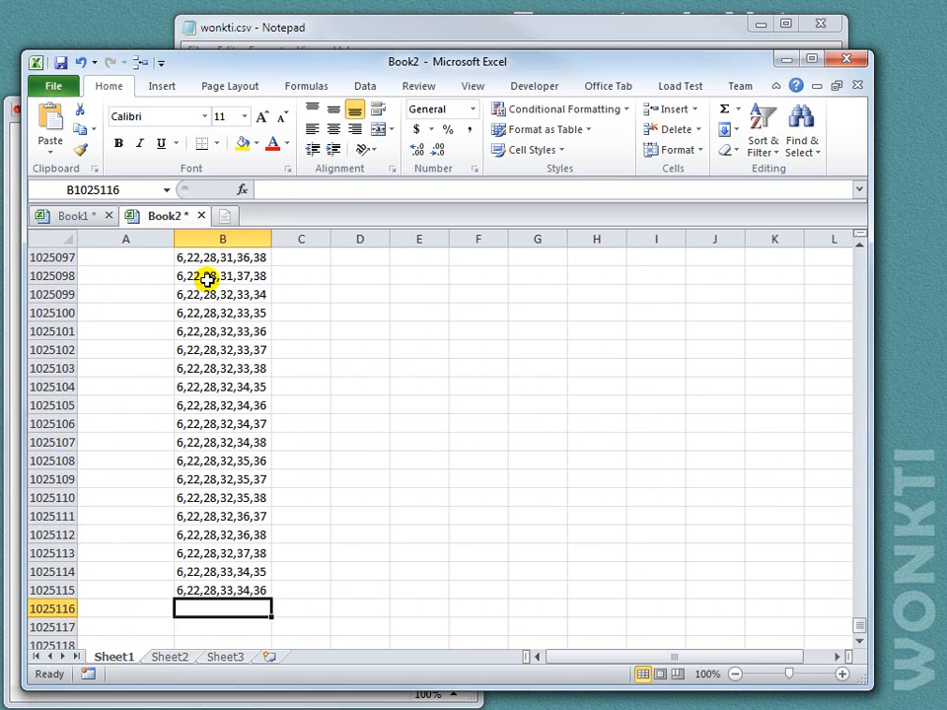
pyautogui.press('Up')
pyautogui.press('Up')
pyautogui.hotkey('ctrl', 'Home')
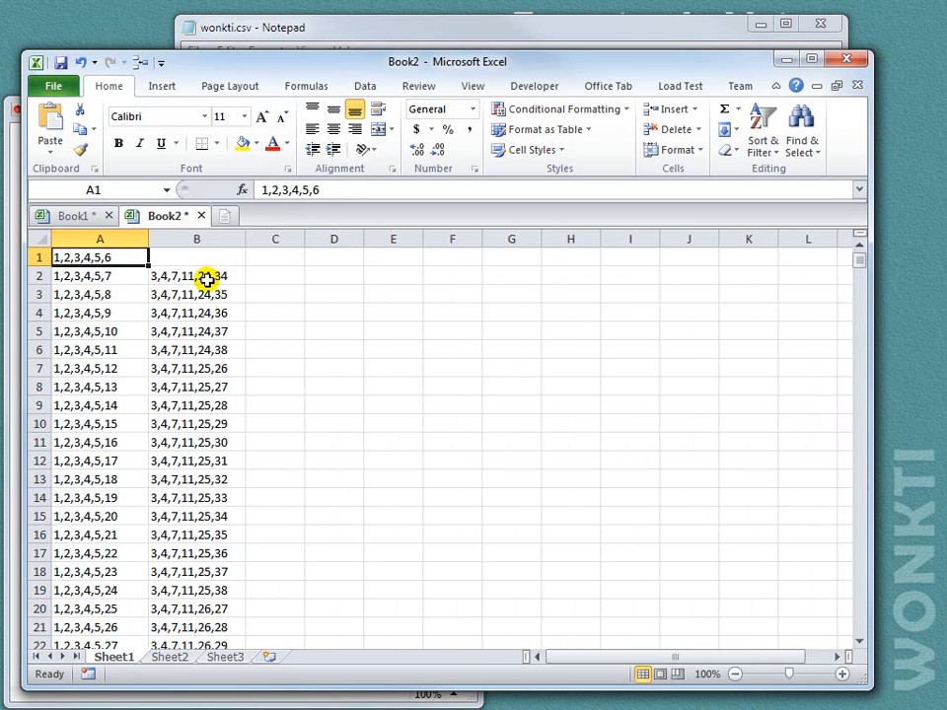
# Step: Move the whole block of combinations in column B up one row so that it starts in cell B1
pyautogui.click(206, 279)
pyautogui.press('End')
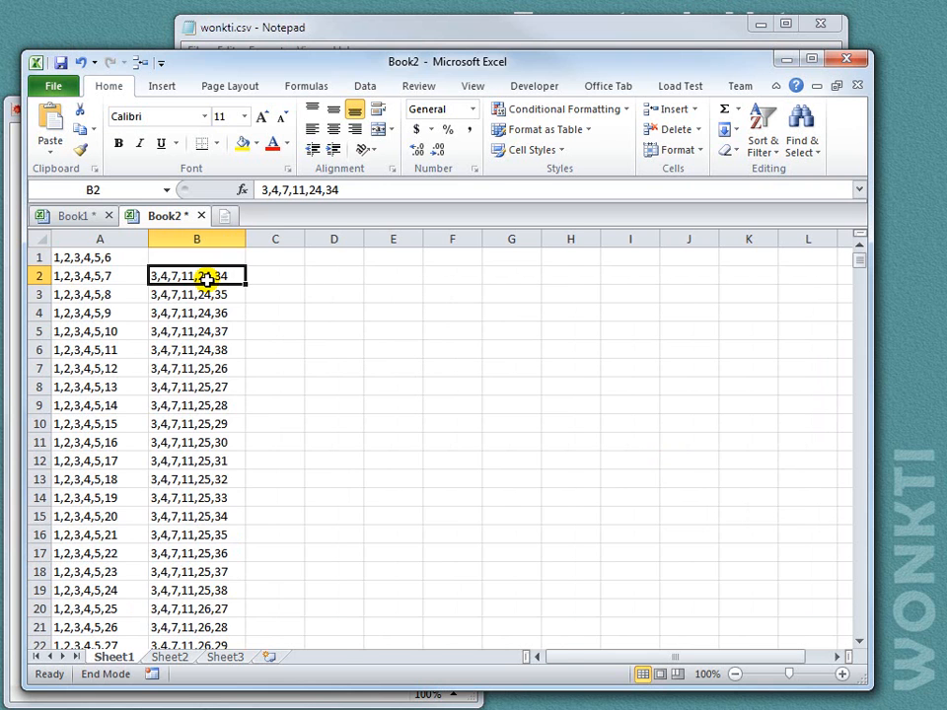
pyautogui.hotkey('shift', 'Down')
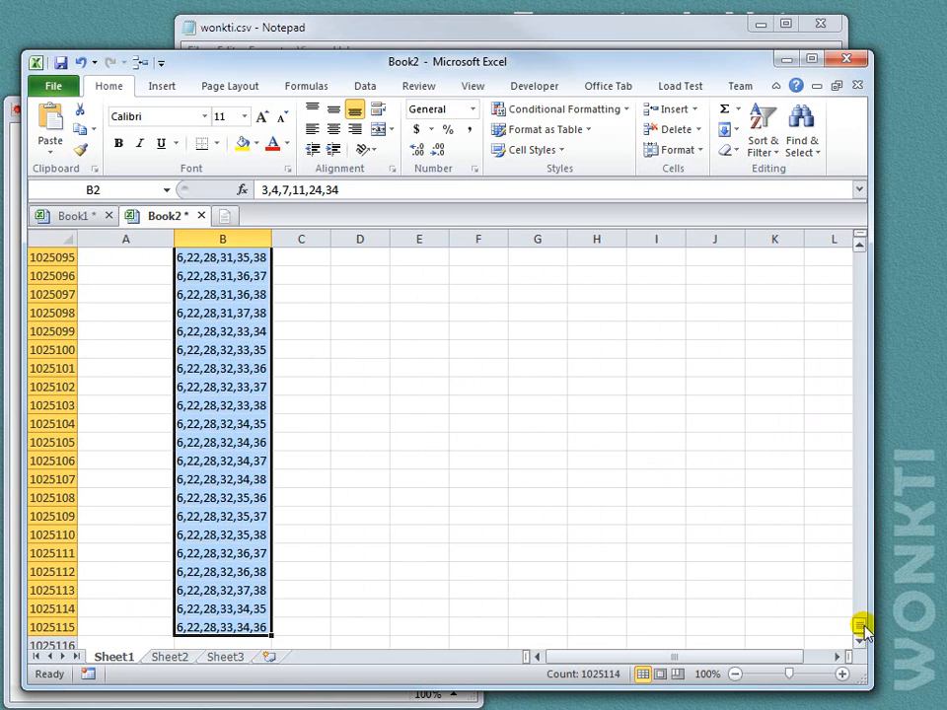
pyautogui.moveTo(862, 625); pyautogui.dragTo(862, 239)
pyautogui.moveTo(244, 295); pyautogui.dragTo(248, 275)
pyautogui.click(283, 333)
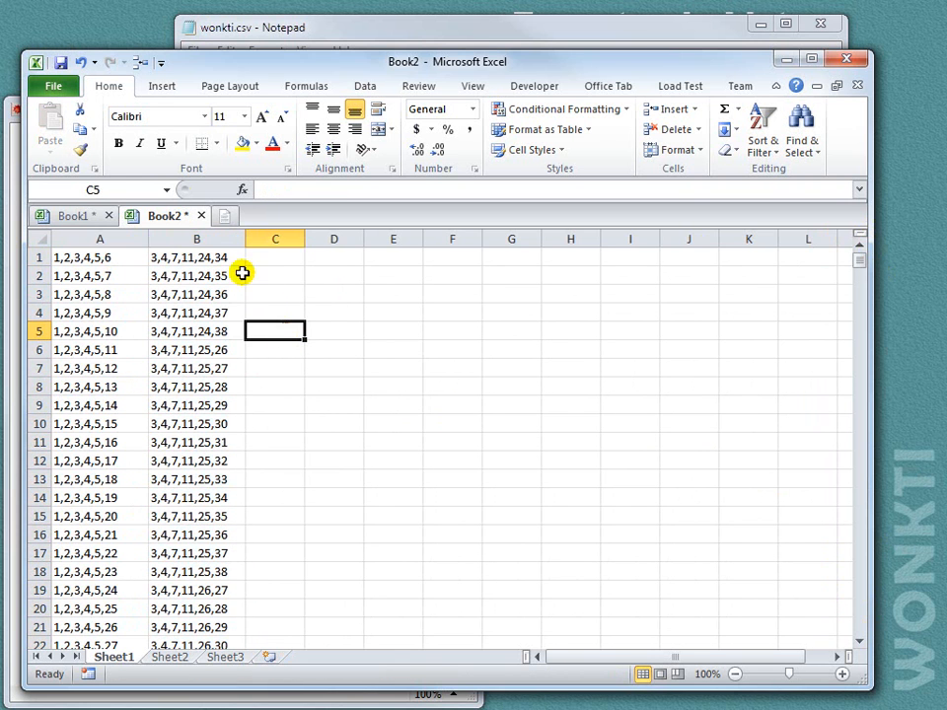
# Step: Switch to wonkti.csv in Notepad and cut all of the remaining lines
pyautogui.click(331, 32)
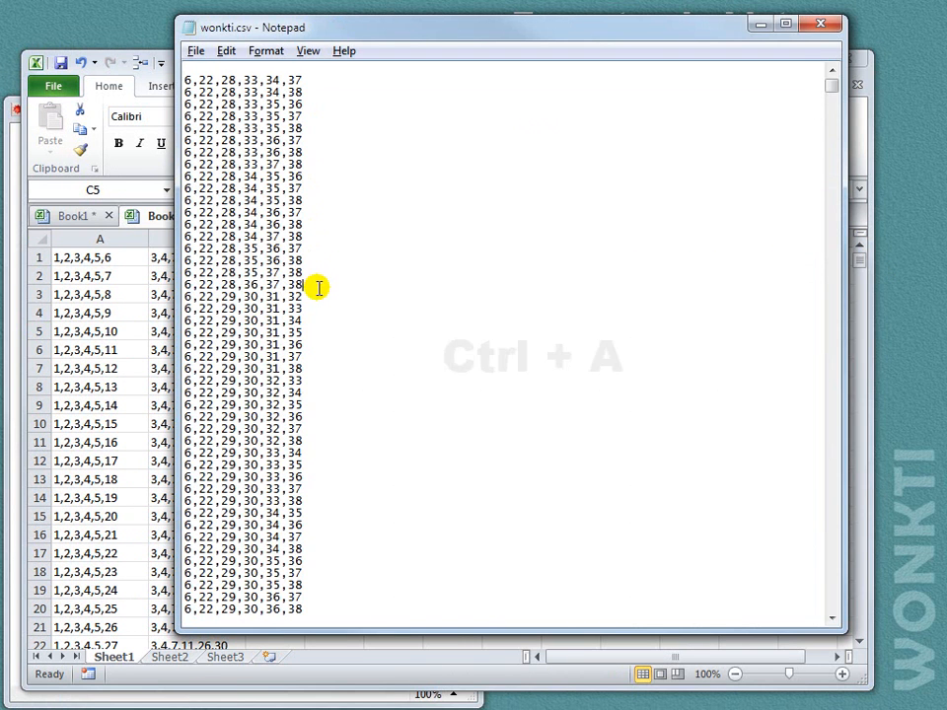
pyautogui.hotkey('ctrl', 'a')
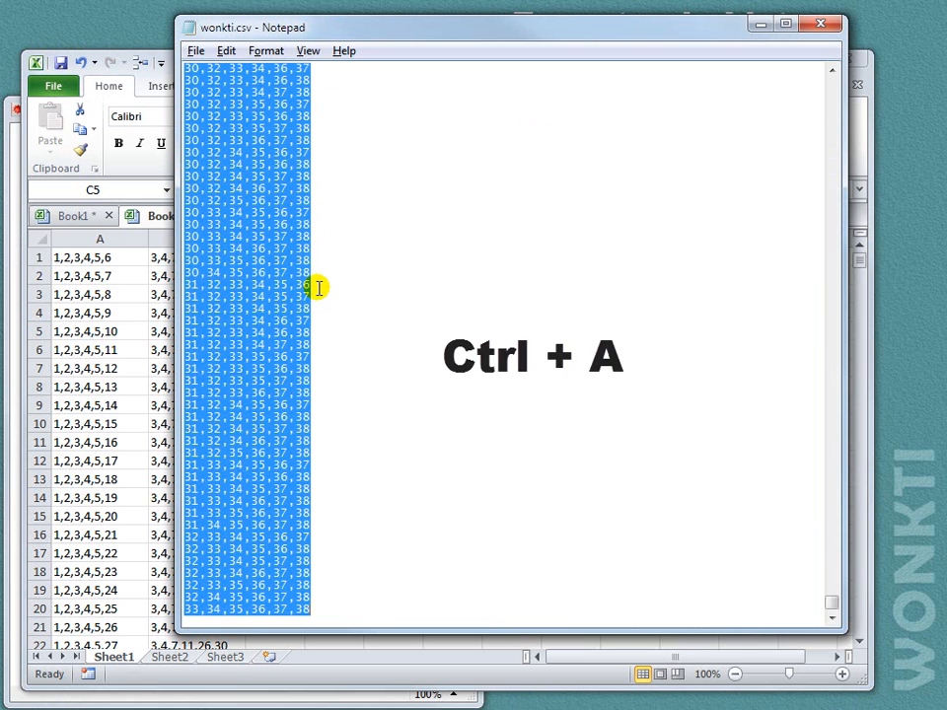
pyautogui.press('Delete')
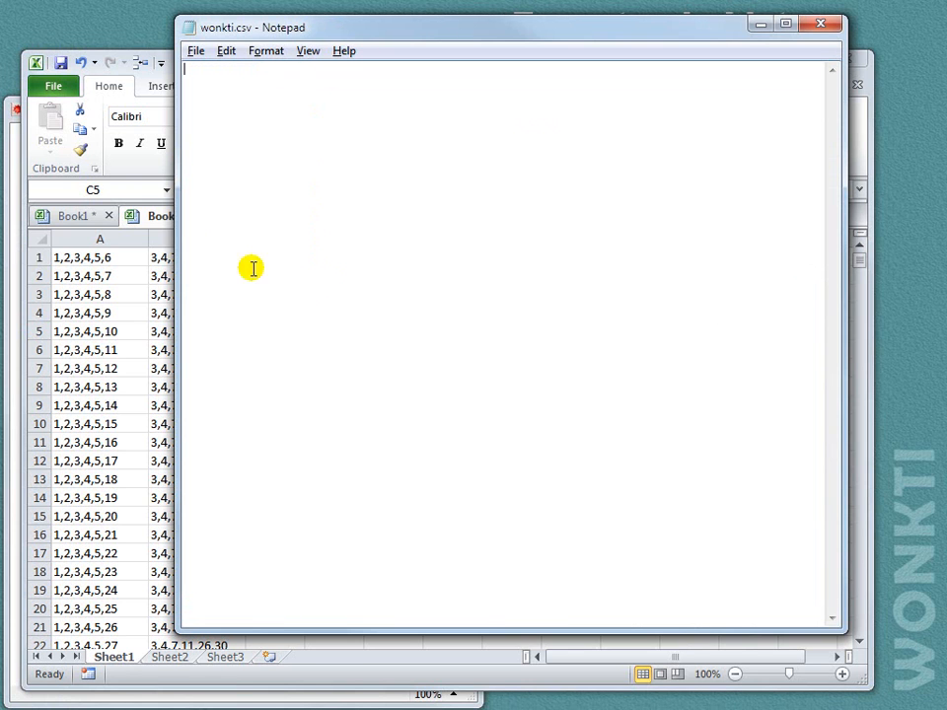
# Step: Paste the remaining combinations into column C of Book2 from cell C1, and fit the column width to its contents
pyautogui.click(139, 89)
pyautogui.click(279, 258)
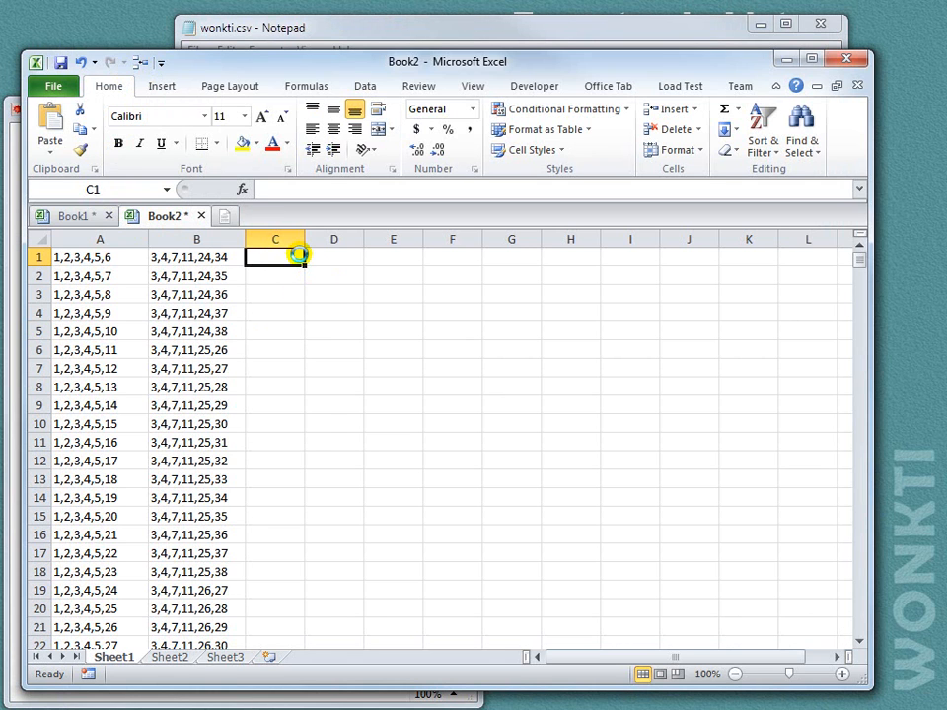
pyautogui.hotkey('ctrl', 'v')
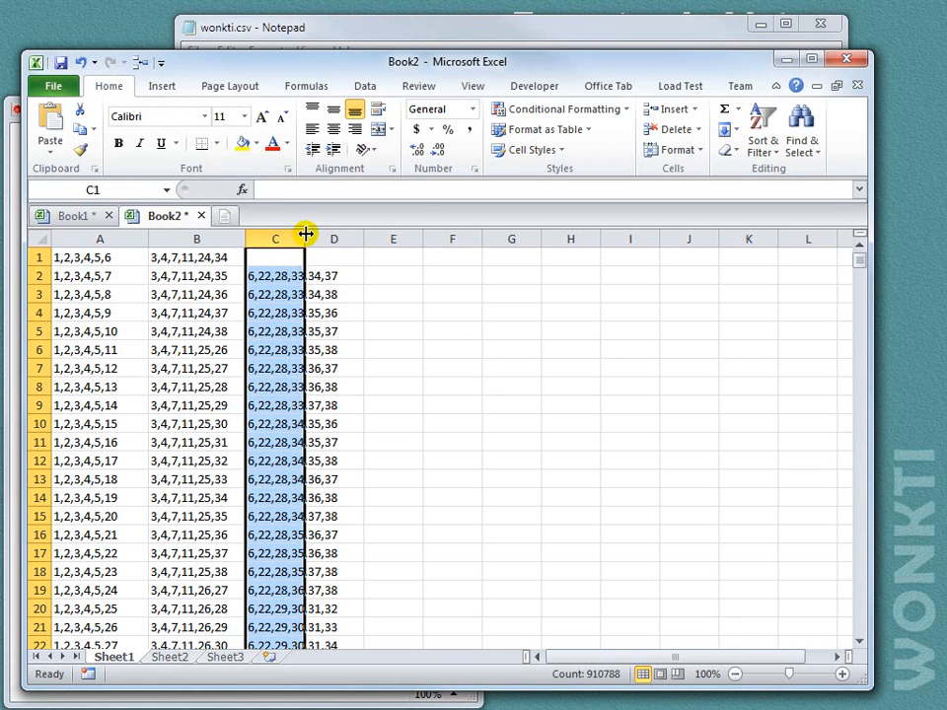
pyautogui.doubleClick(305, 239)
# Step: Move the whole block of combinations in column C up one row so that it starts in cell C1
pyautogui.click(323, 276)
pyautogui.press('End')
pyautogui.hotkey('shift', 'Down')
pyautogui.moveTo(363, 304); pyautogui.dragTo(362, 276)
# Step: Examine the last filled row of column C and the rows of column B below it, and return to cell A1
pyautogui.hotkey('ctrl', 'Home')
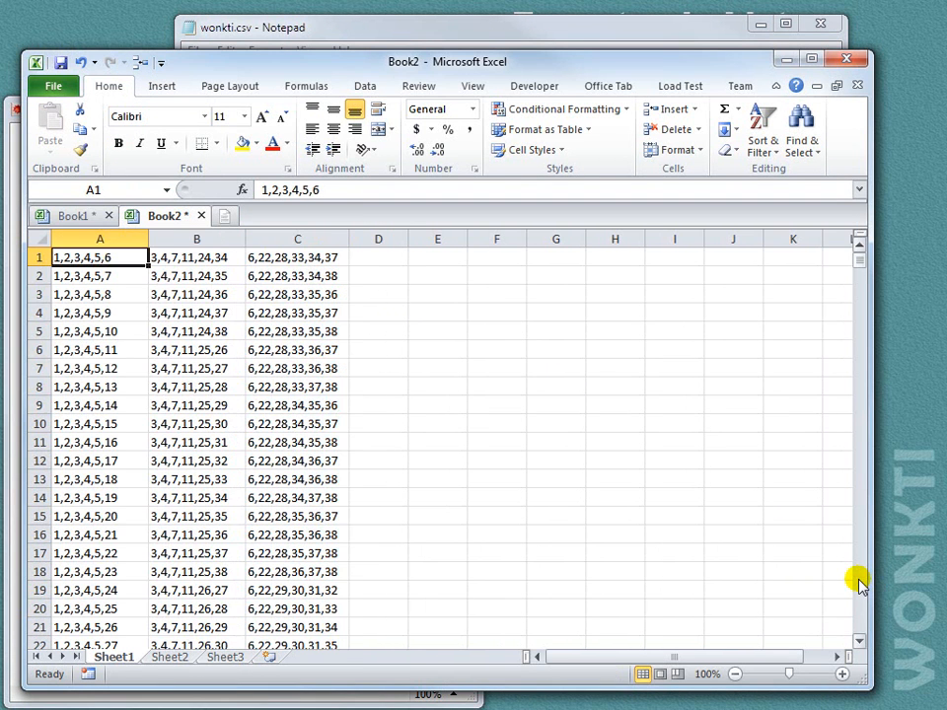
pyautogui.hotkey('ctrl', 'Right')
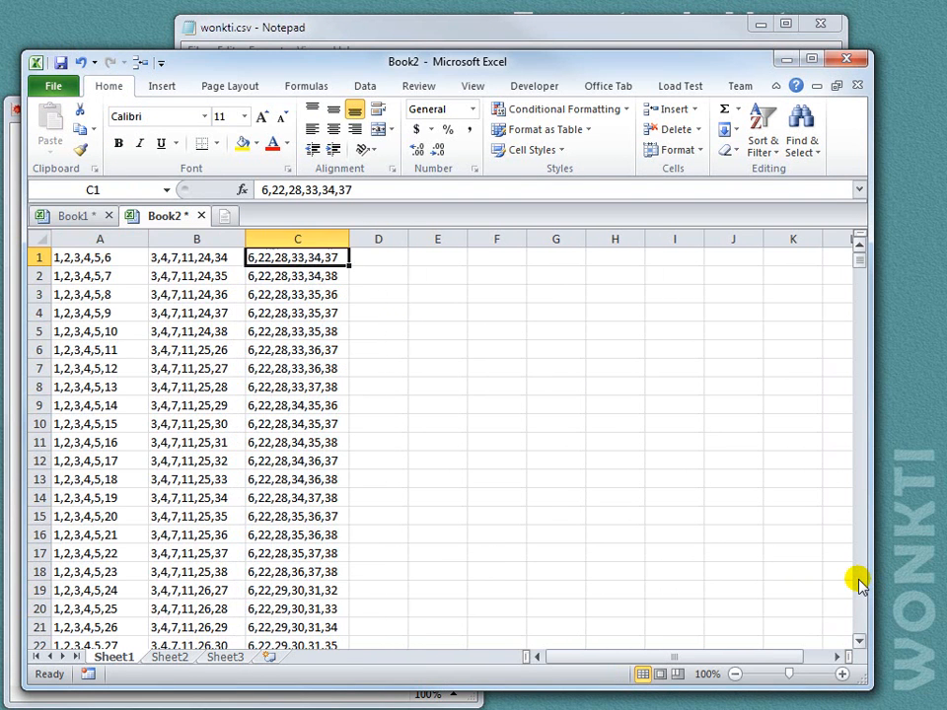
pyautogui.press('End')
pyautogui.press('Down')
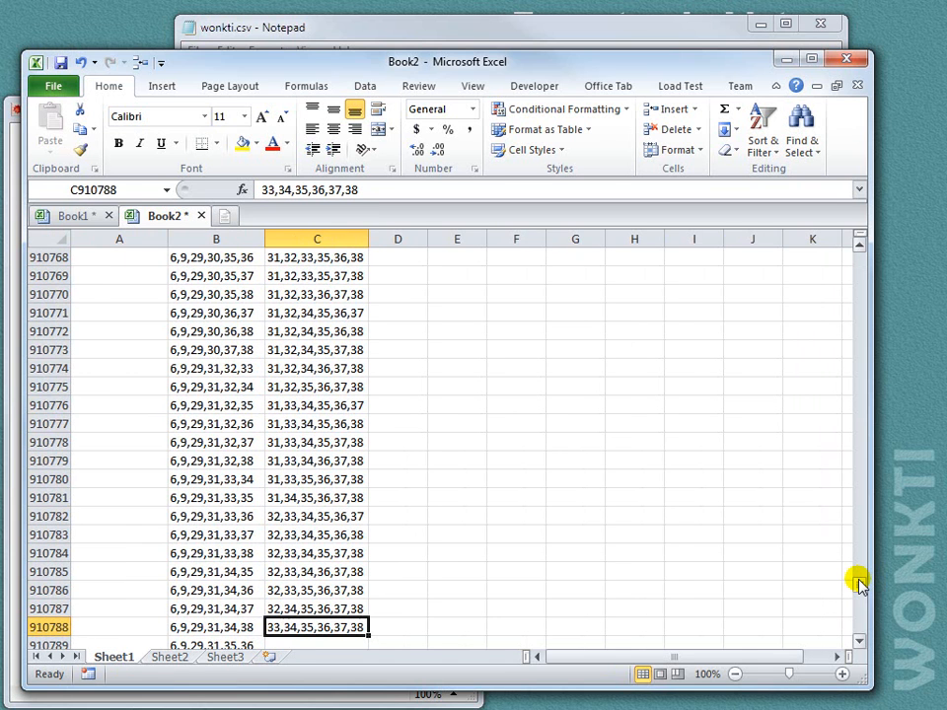
pyautogui.press('Down')
pyautogui.press('Down')
pyautogui.press('Down')
pyautogui.press('Down')
pyautogui.press('Down')
pyautogui.press('Down')
pyautogui.press('Down')
pyautogui.press('Down')
pyautogui.press('Down')
pyautogui.press('Down')
pyautogui.press('Down')
pyautogui.press('Down')
pyautogui.press('Down')
pyautogui.press('Down')
pyautogui.press('Down')
pyautogui.press('Down')
pyautogui.press('Down')
pyautogui.press('Down')
pyautogui.press('Down')
pyautogui.press('Down')
pyautogui.press('Down')
pyautogui.press('Down')
pyautogui.press('Down')
pyautogui.press('Down')
pyautogui.press('Down')
pyautogui.press('Down')
pyautogui.press('Down')
pyautogui.press('Down')
pyautogui.press('Down')
pyautogui.press('Down')
pyautogui.press('Down')
pyautogui.press('Down')
pyautogui.press('Down')
pyautogui.press('Down')
pyautogui.press('Down')
pyautogui.press('Down')
pyautogui.press('Down')
pyautogui.press('Down')
pyautogui.press('Down')
pyautogui.press('Down')
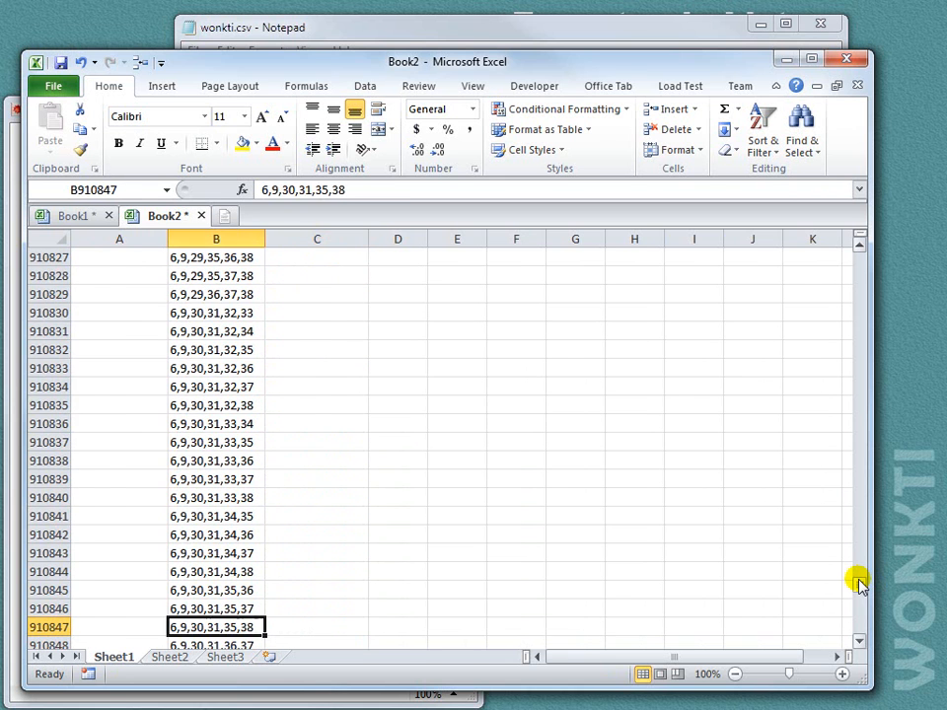
pyautogui.hotkey('ctrl', 'Home')
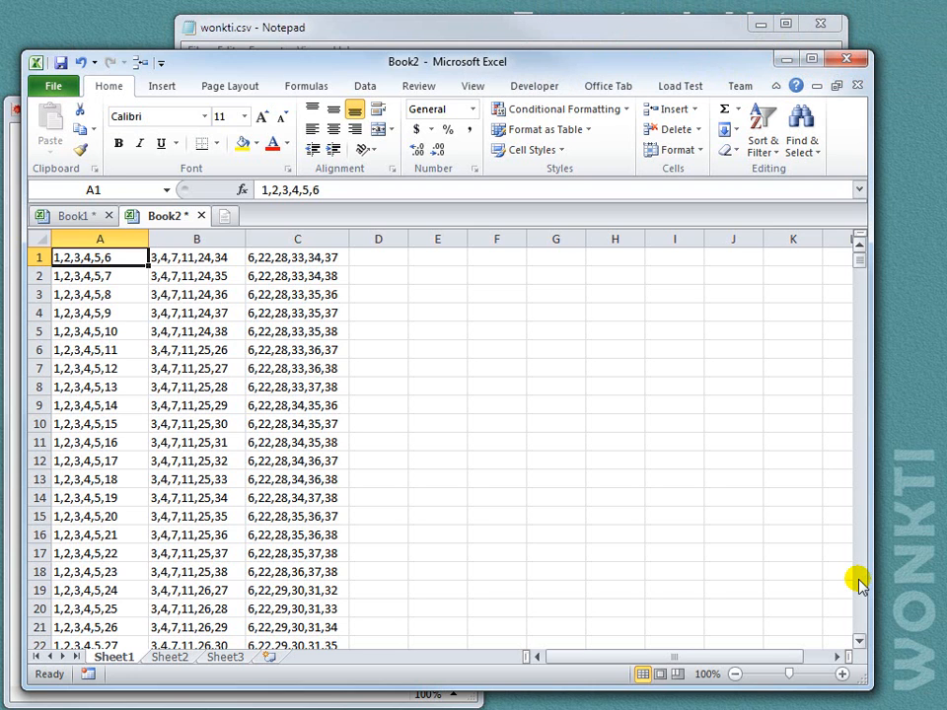
# Step: Minimize the Excel and Notepad windows, and bring Microsoft Access to the front, resized to fit the screen
pyautogui.click(788, 62)
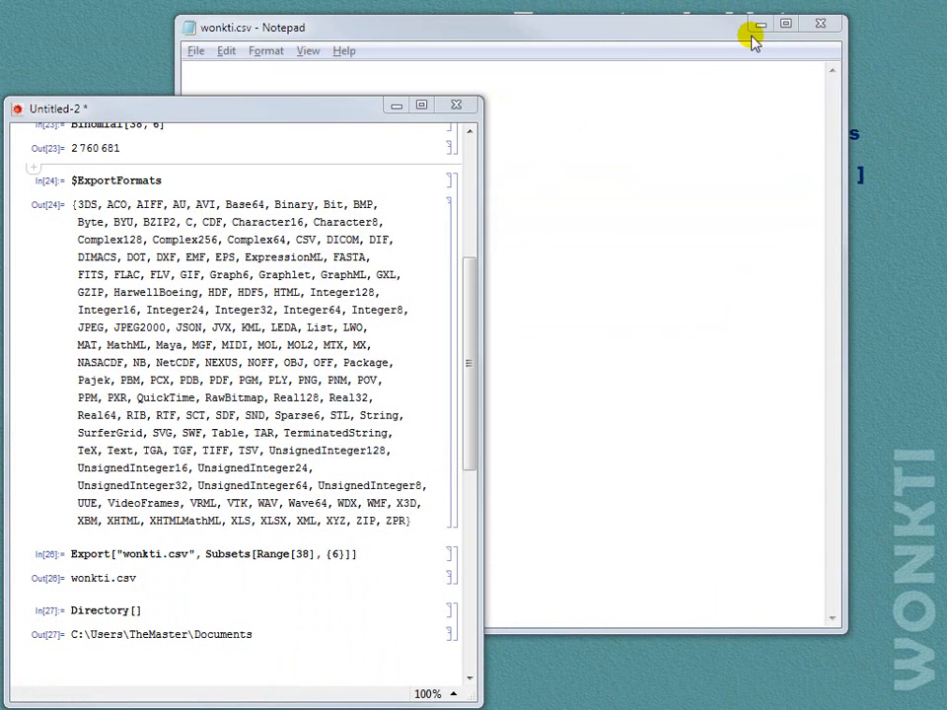
pyautogui.click(758, 25)
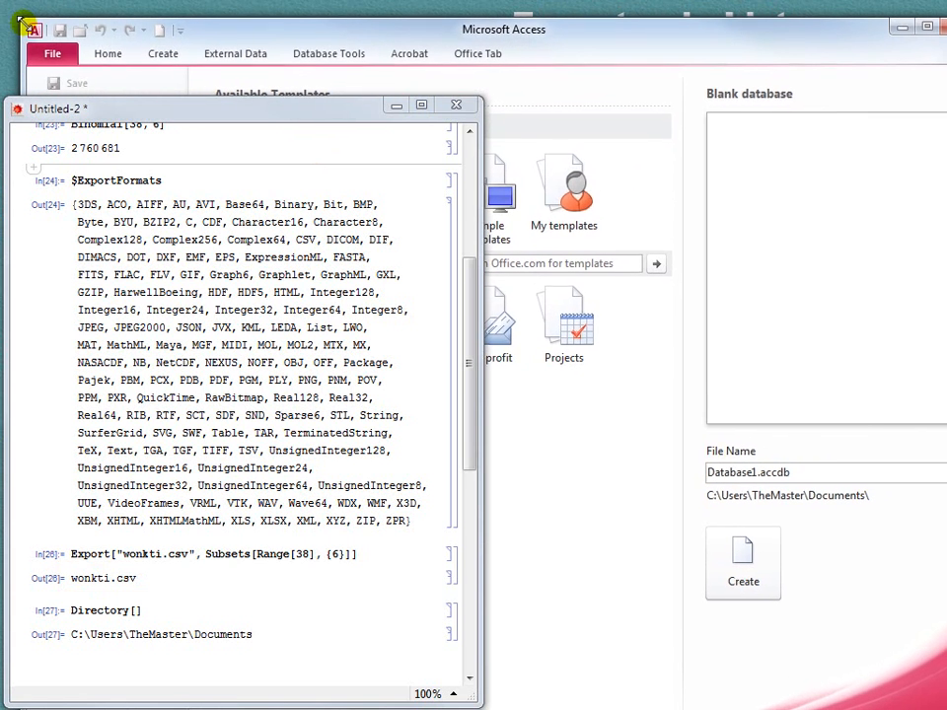
pyautogui.moveTo(944, 148)
pyautogui.mouseDown()
pyautogui.moveTo(912, 148)
pyautogui.moveTo(932, 149)
pyautogui.mouseUp()
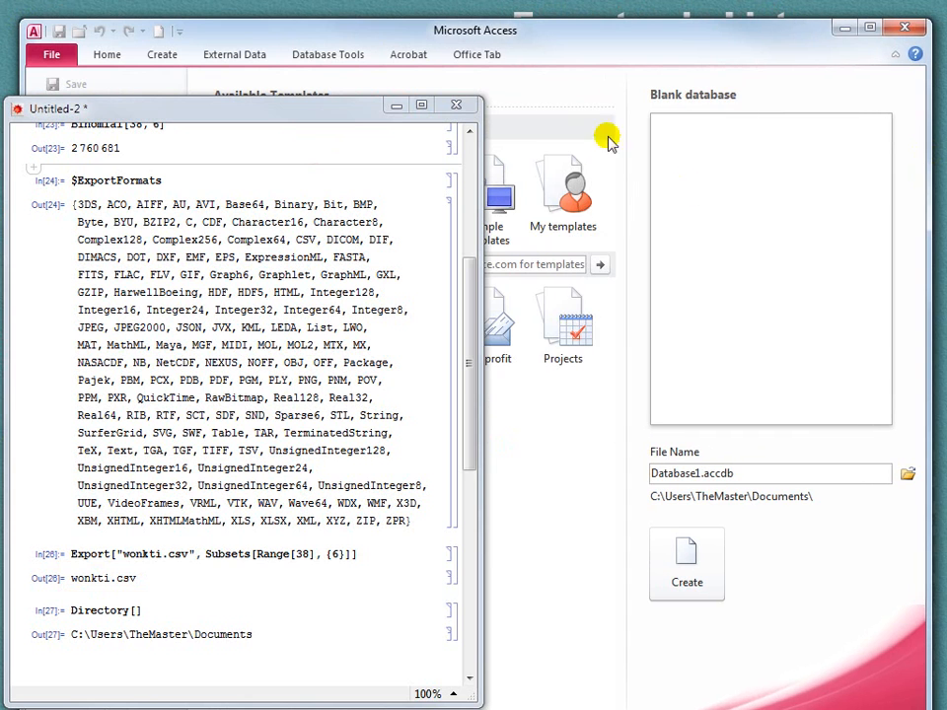
pyautogui.click(580, 46)
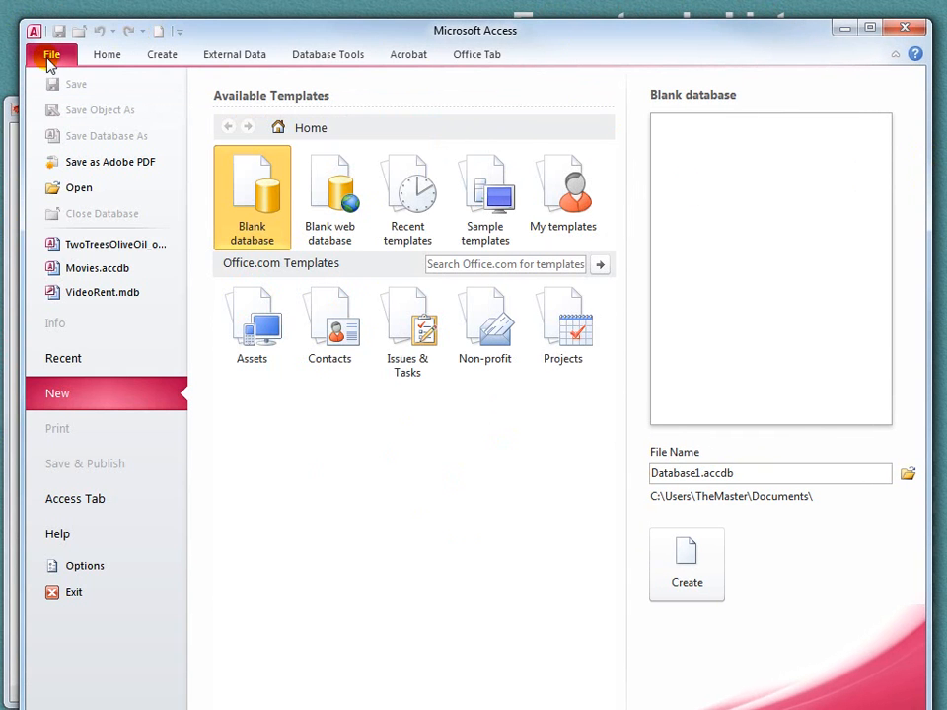
# Step: Create a new blank Access database named Database1.accdb in the Documents folder
pyautogui.click(44, 57)
pyautogui.click(46, 57)
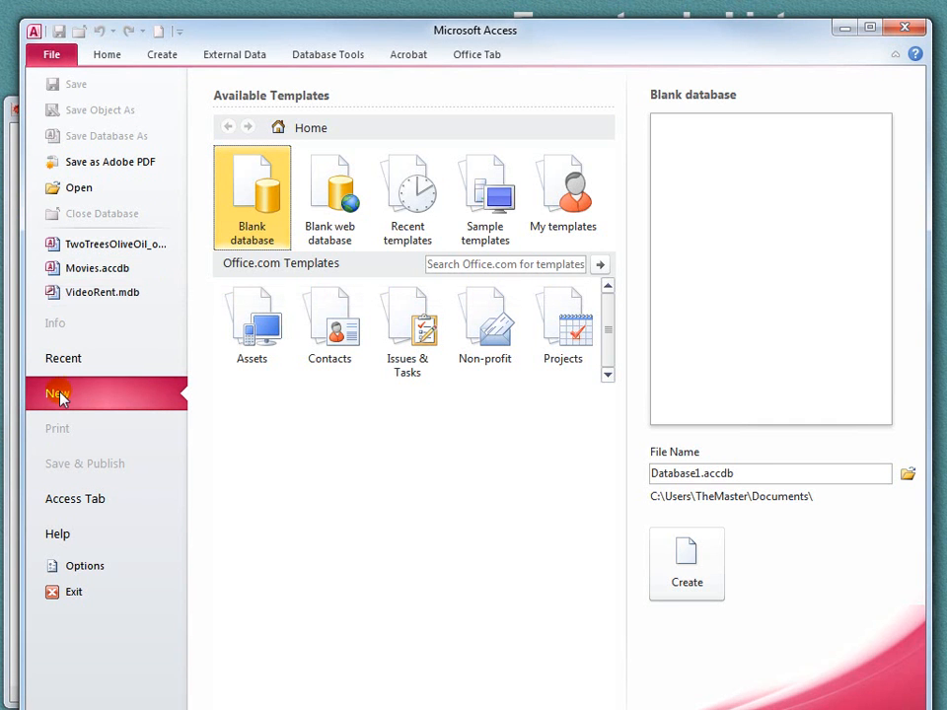
pyautogui.doubleClick(240, 241)
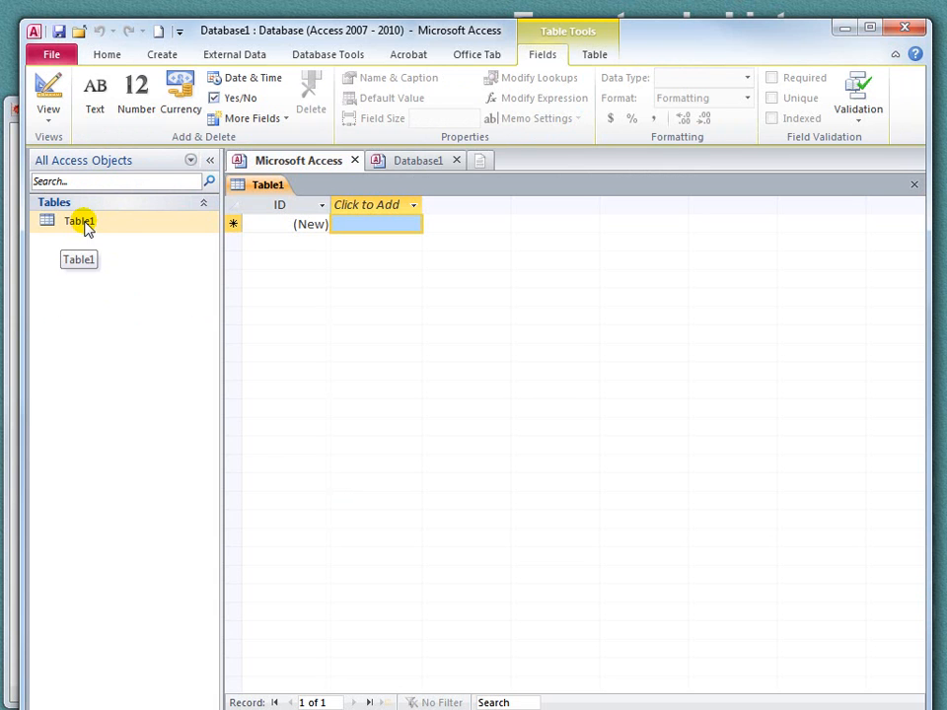
# Step: Start a text file import of wonkti.csv from the Documents folder into a new table in the current database
pyautogui.rightClick(86, 226)
pyautogui.moveTo(135, 280)
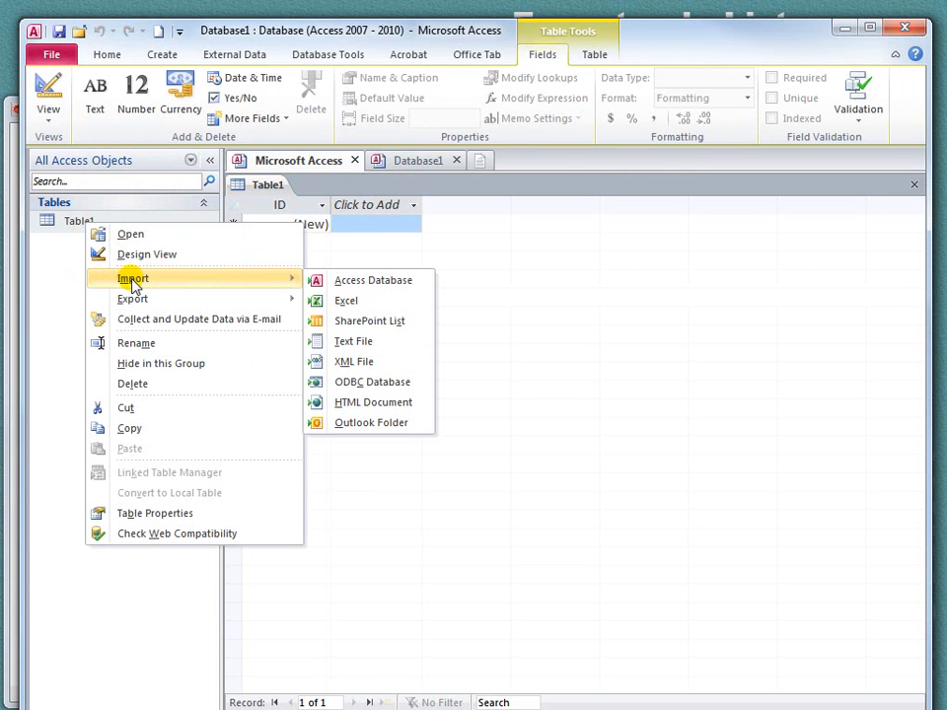
pyautogui.click(357, 343)
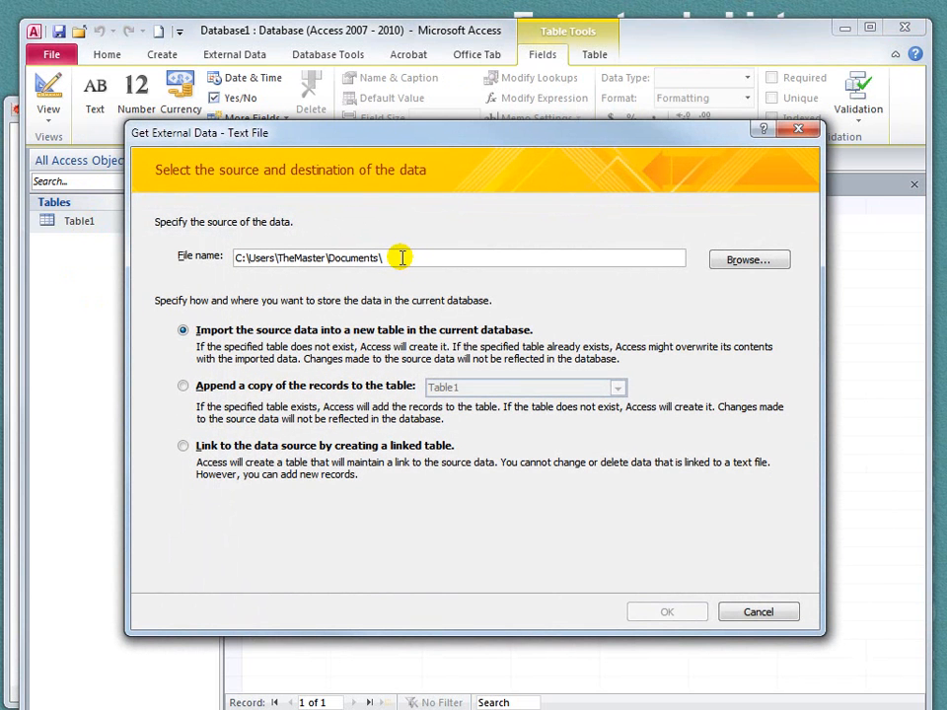
pyautogui.write('wonkti.csv')
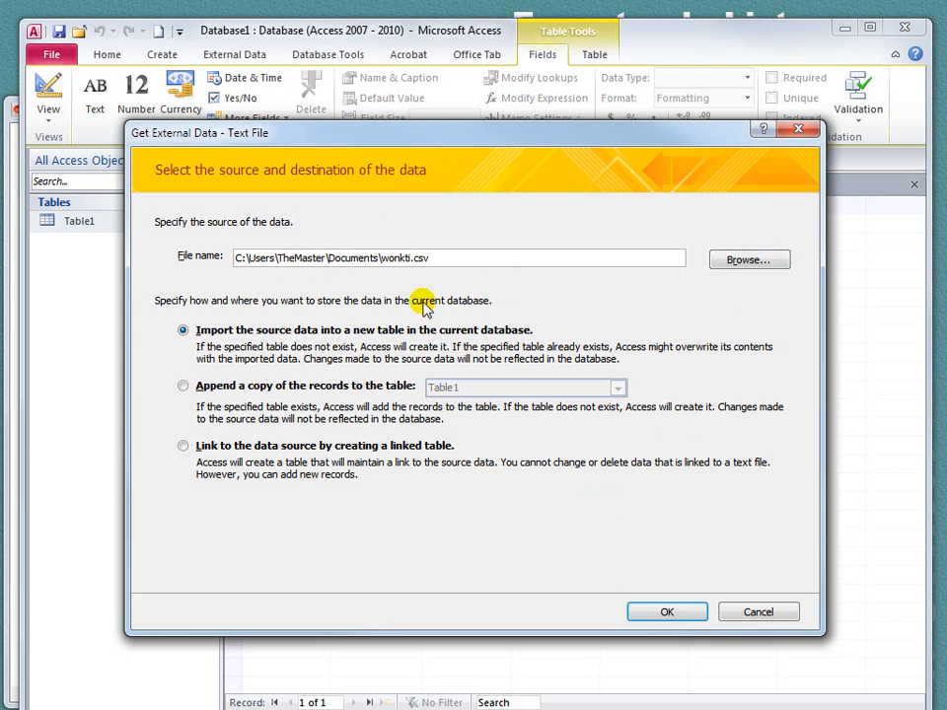
pyautogui.click(666, 613)
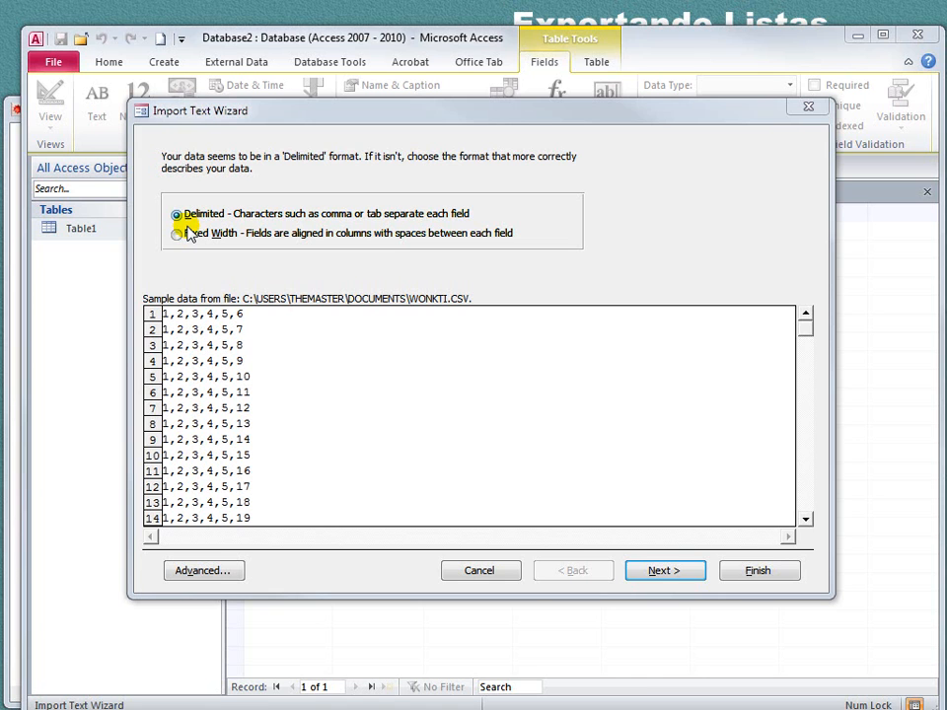
# Step: Set the import to delimited text with a comma separator, and check the field options of Field2 through Field6
pyautogui.click(661, 571)
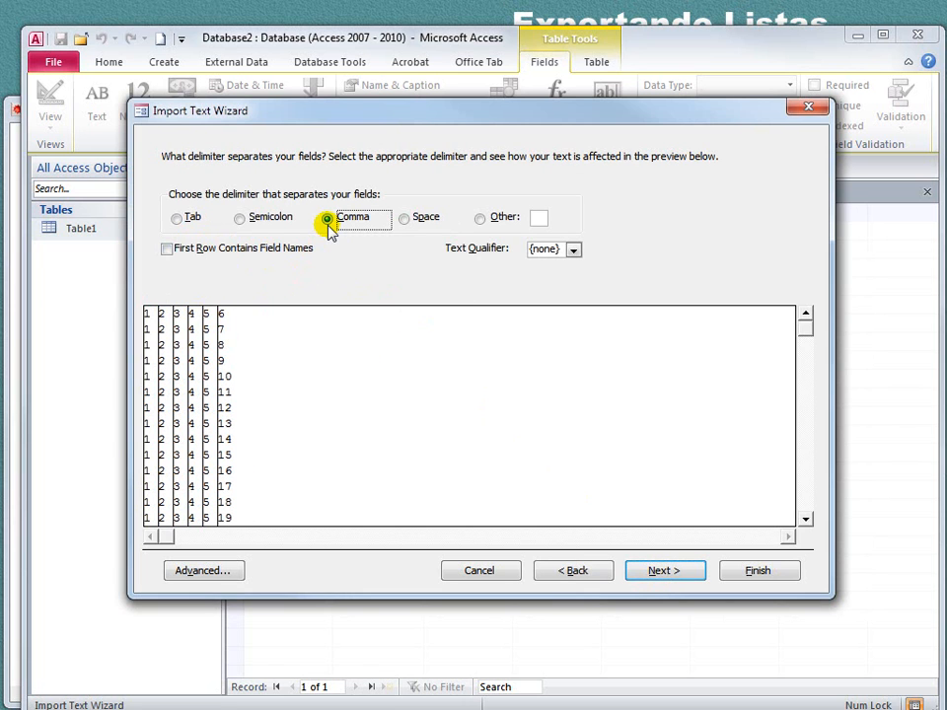
pyautogui.click(662, 576)
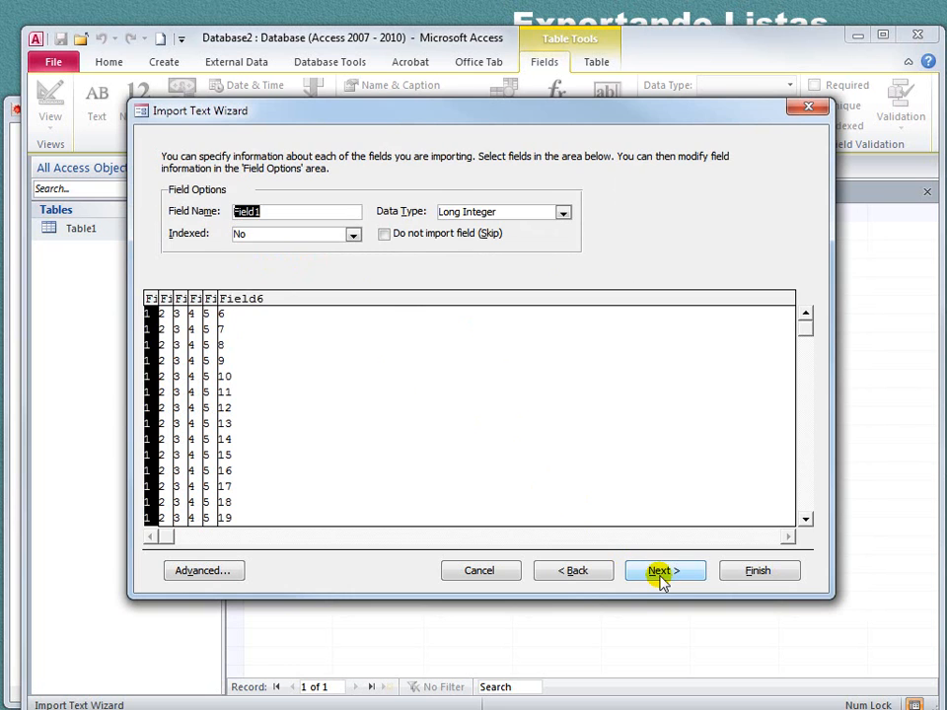
pyautogui.click(166, 299)
pyautogui.click(183, 299)
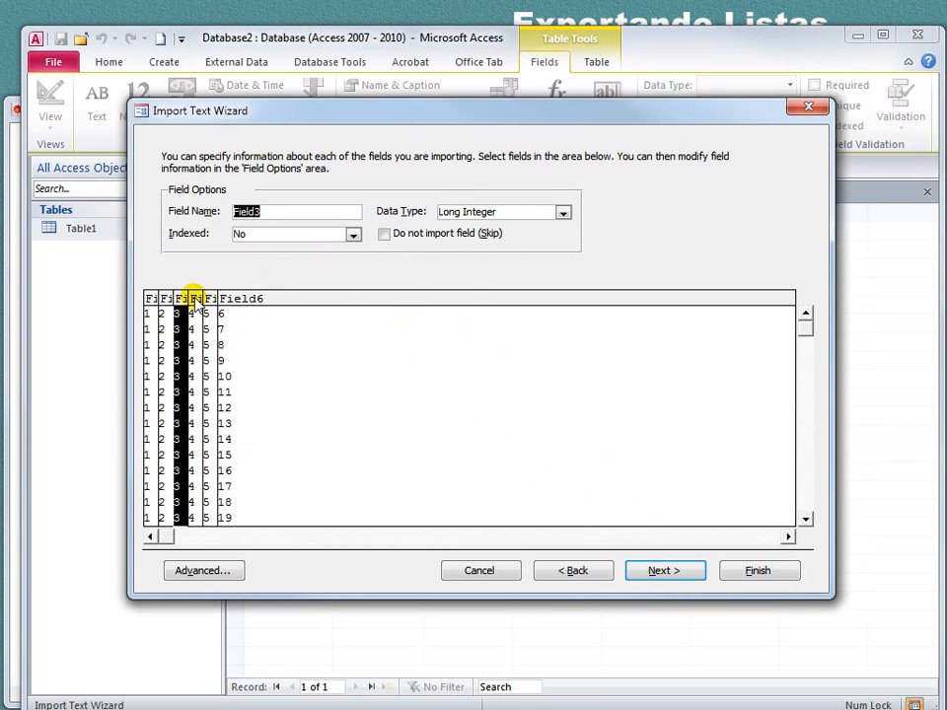
pyautogui.click(197, 299)
pyautogui.click(212, 299)
pyautogui.click(225, 299)
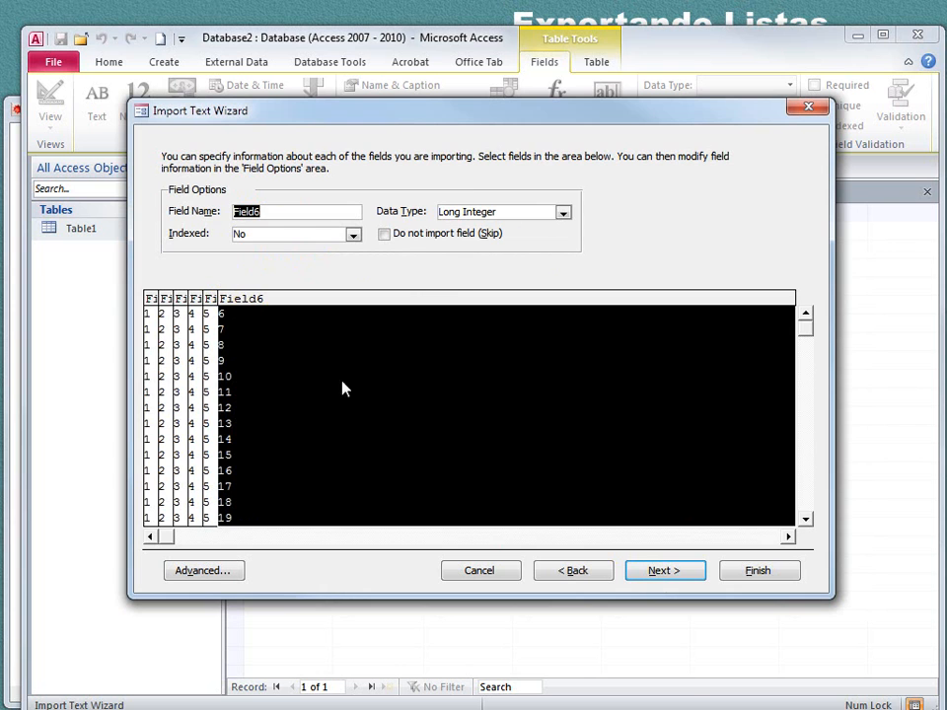
# Step: Let Access add the primary key and finish importing into a table named Wonkti without saving the import steps
pyautogui.click(653, 570)
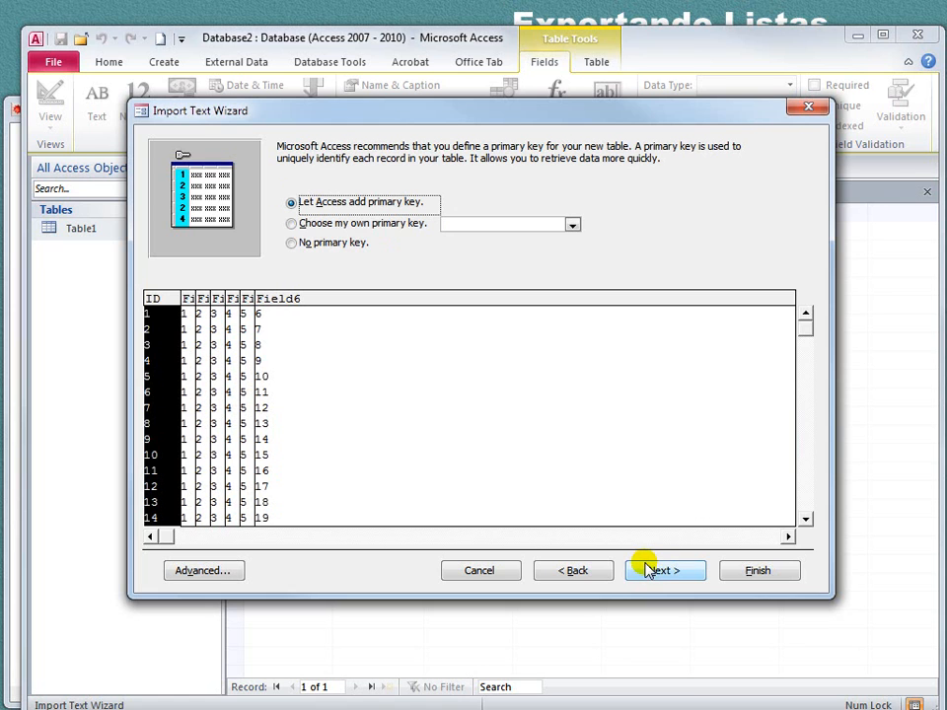
pyautogui.click(651, 571)
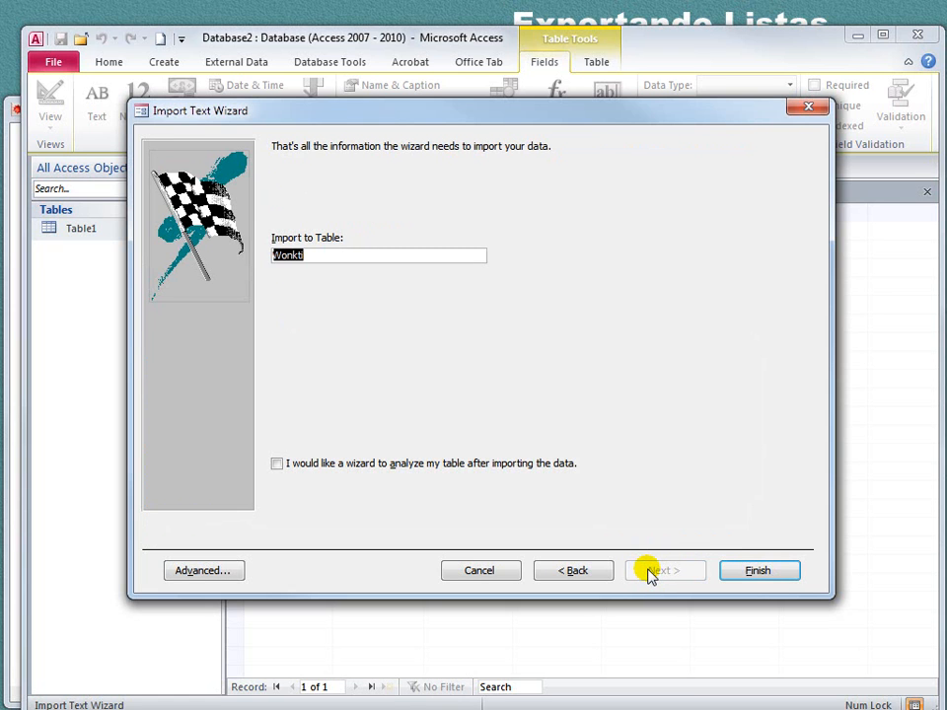
pyautogui.click(742, 570)
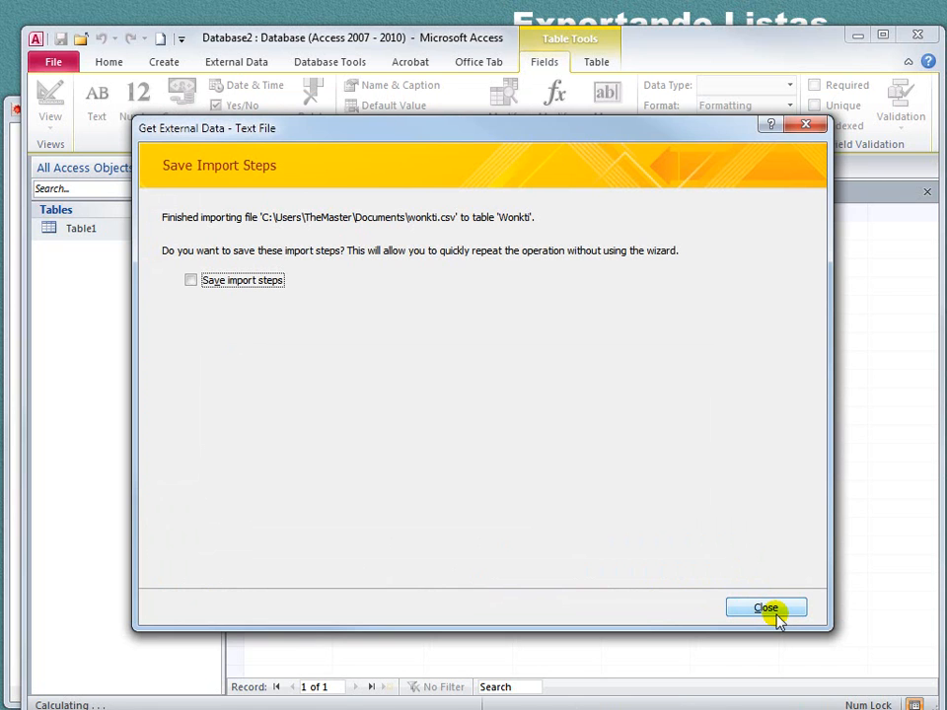
pyautogui.click(766, 608)
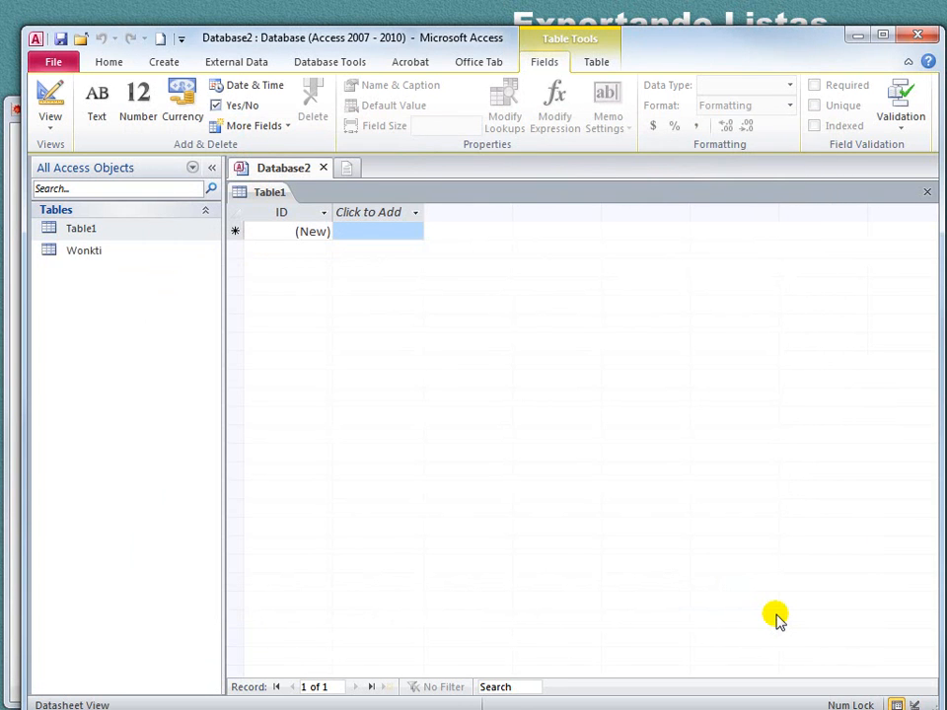
# Step: Open the Wonkti table and go to its last record in the Field1 column
pyautogui.doubleClick(71, 253)
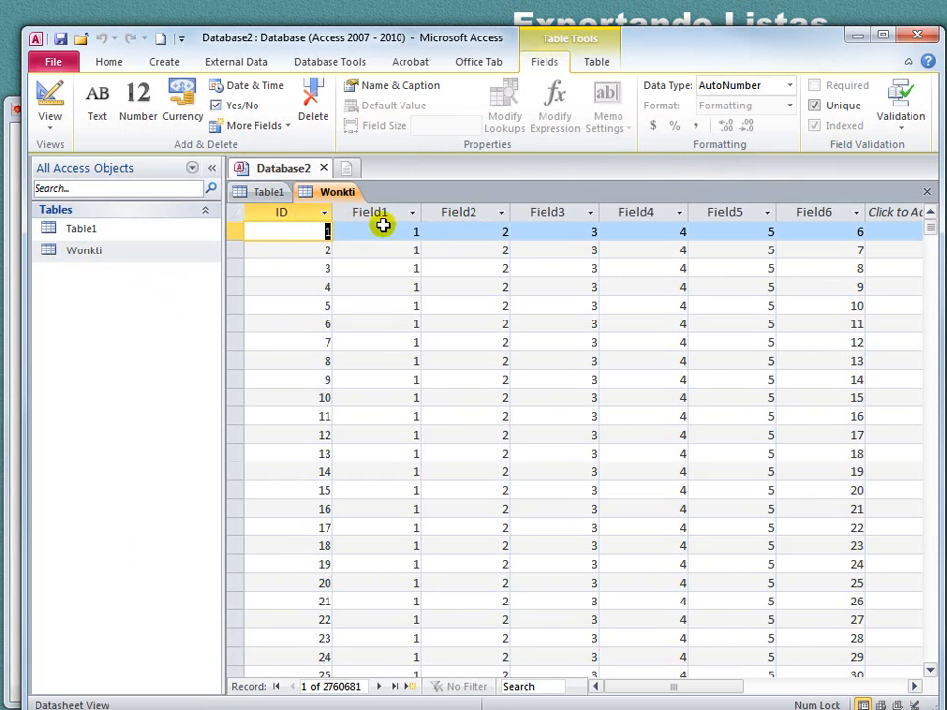
pyautogui.click(416, 237)
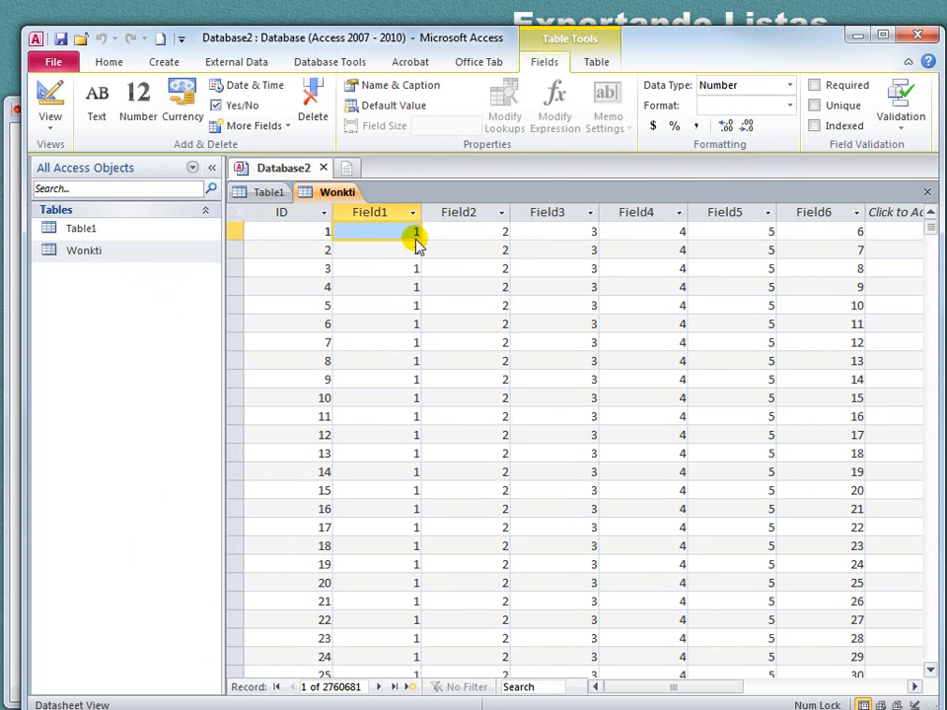
pyautogui.click(398, 691)
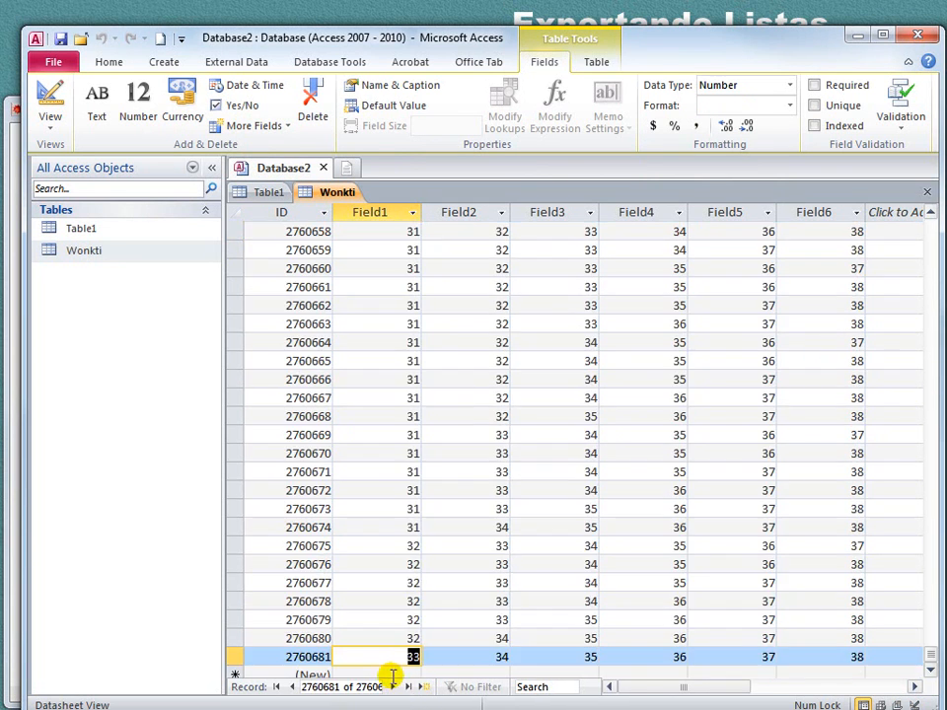